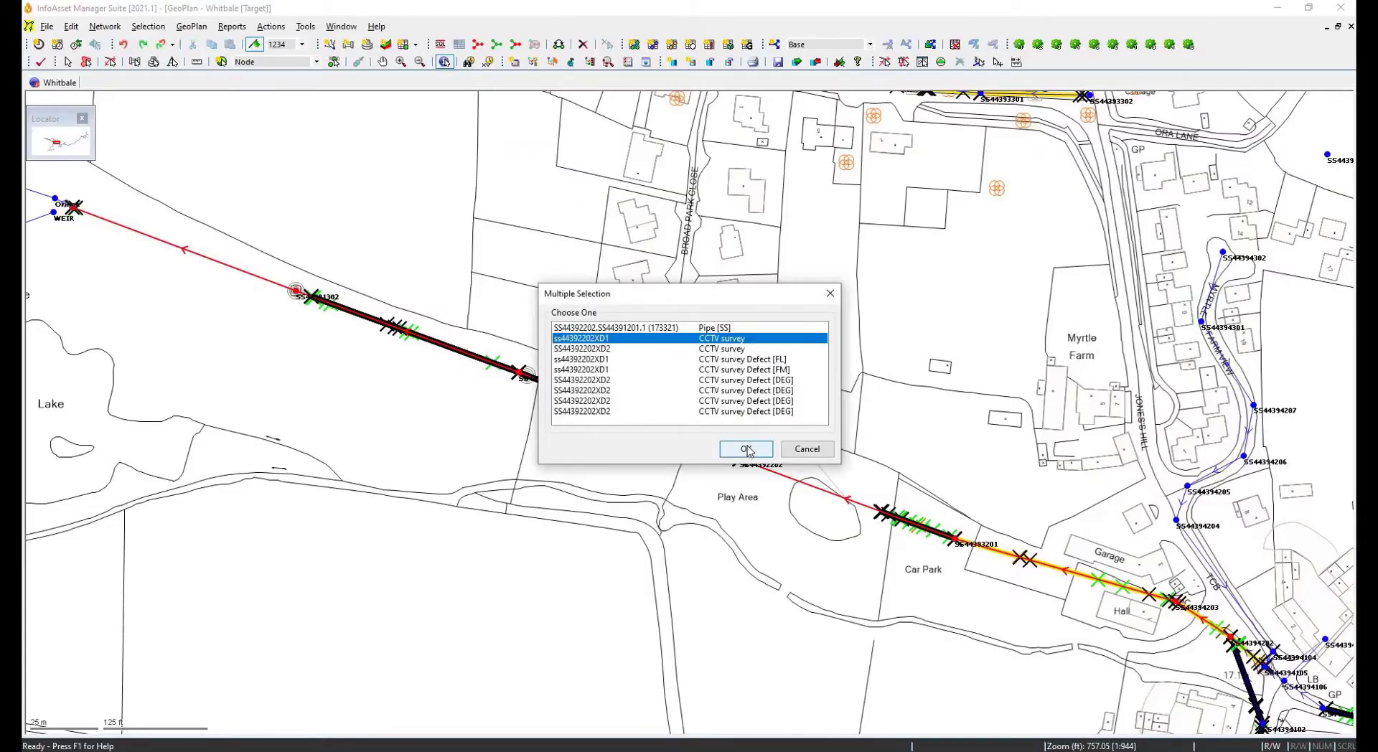
# Step: Open CCTV survey ss44392202XD1 and show its defect list alongside the survey video
pyautogui.click(746, 450)
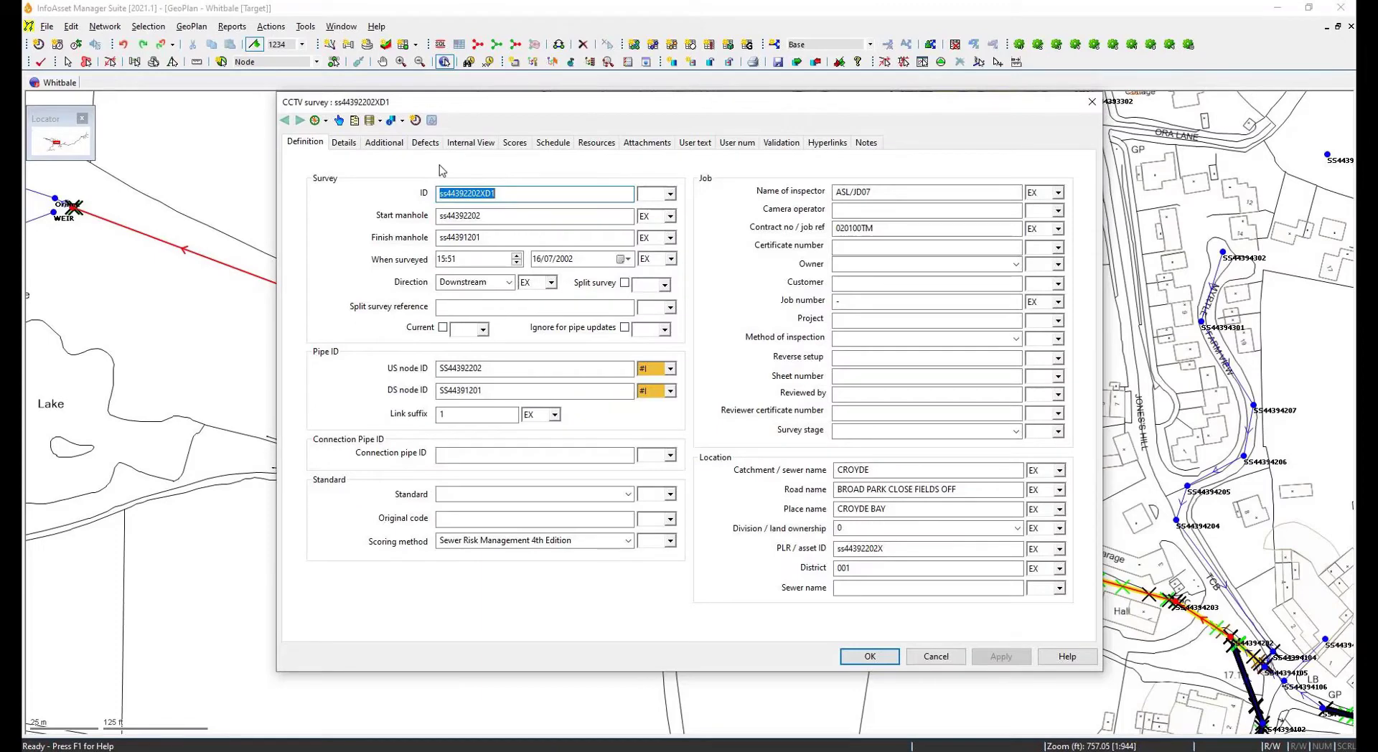
pyautogui.click(425, 142)
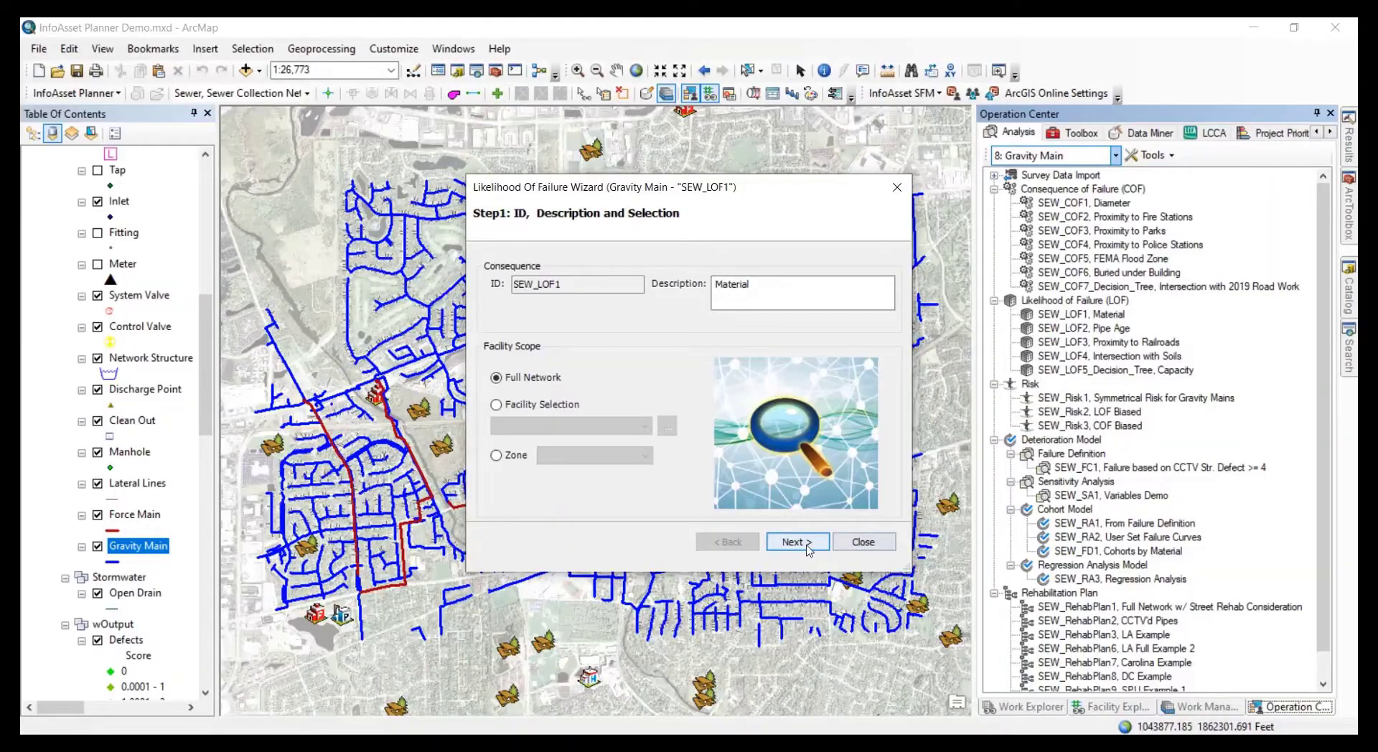
pyautogui.click(808, 544)
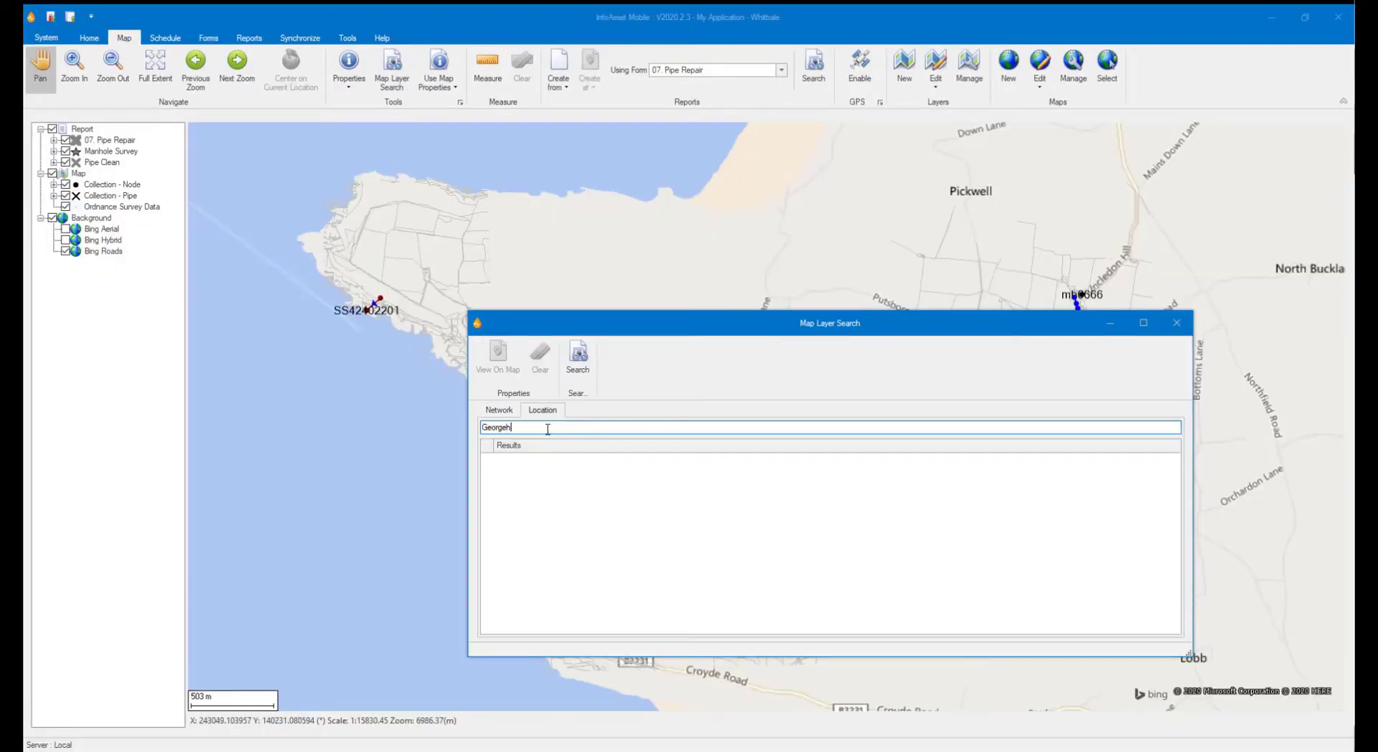
# Step: Run the location search and zoom the map to St Mary's Road
pyautogui.press('Return')
pyautogui.click(498, 353)
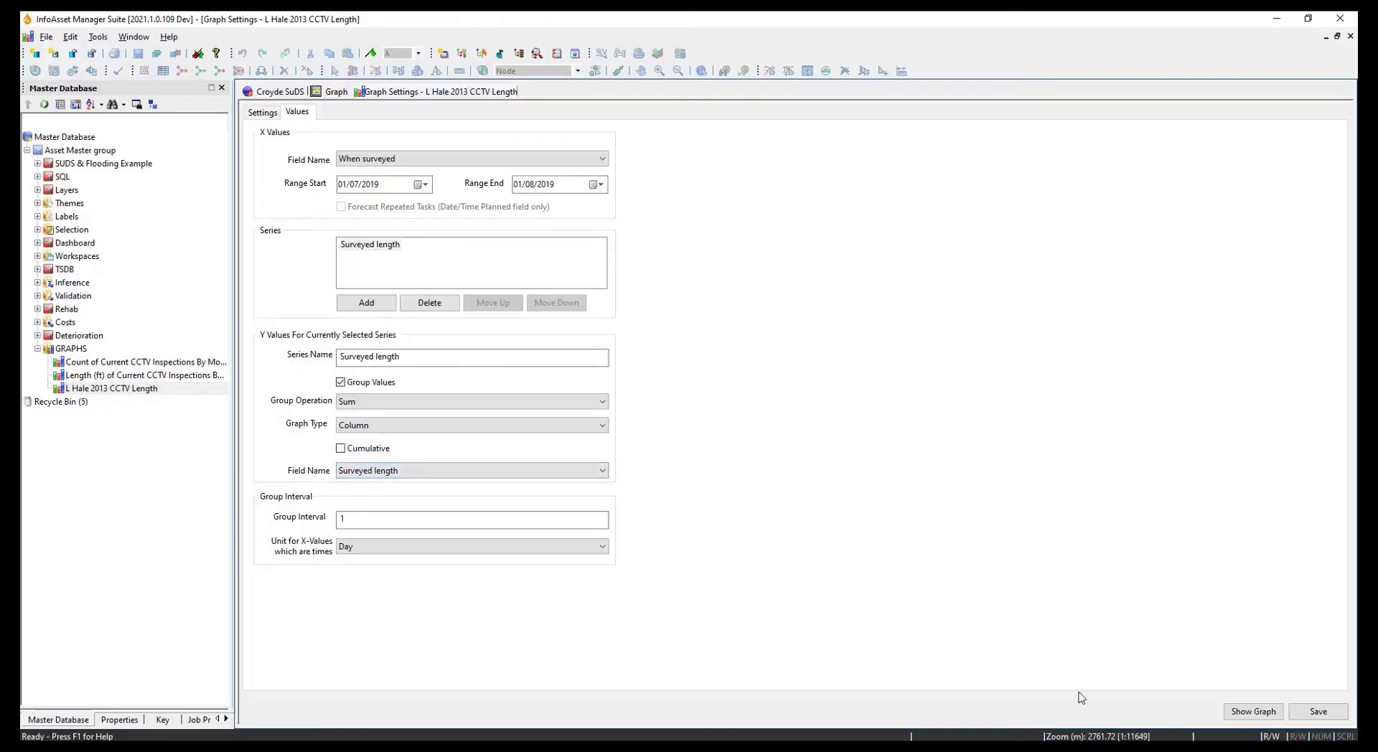
# Step: Plot the L Hale 2013 CCTV length graph and open the Pipe Cleans Dashboard
pyautogui.click(1250, 711)
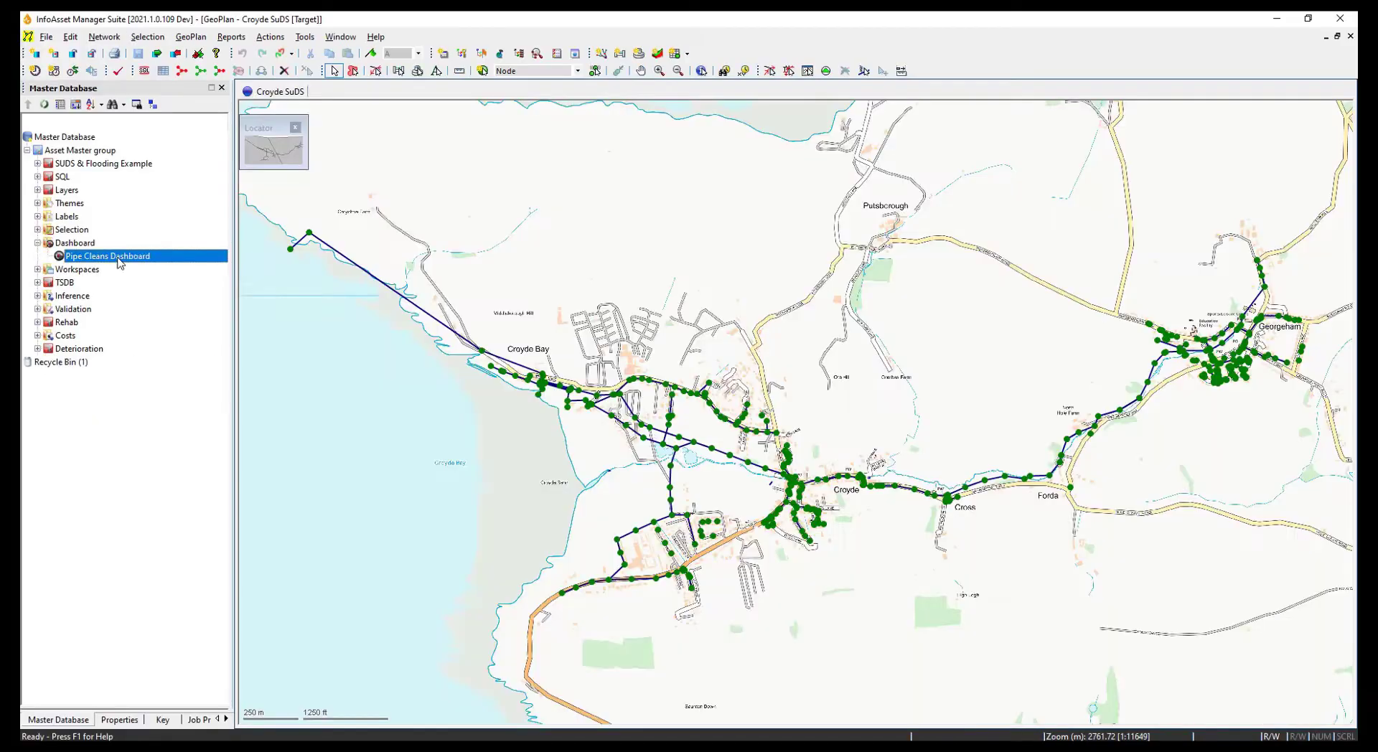
pyautogui.doubleClick(108, 256)
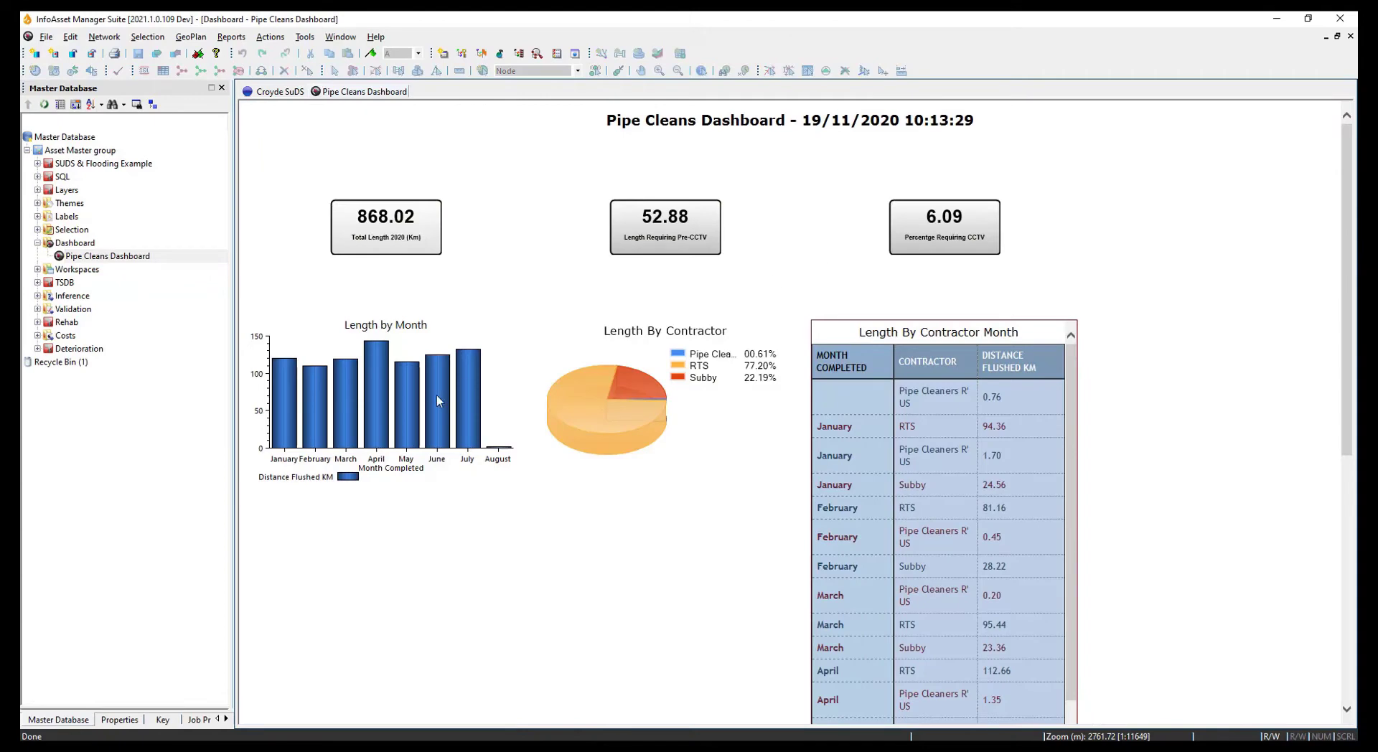
pyautogui.rightClick(802, 247)
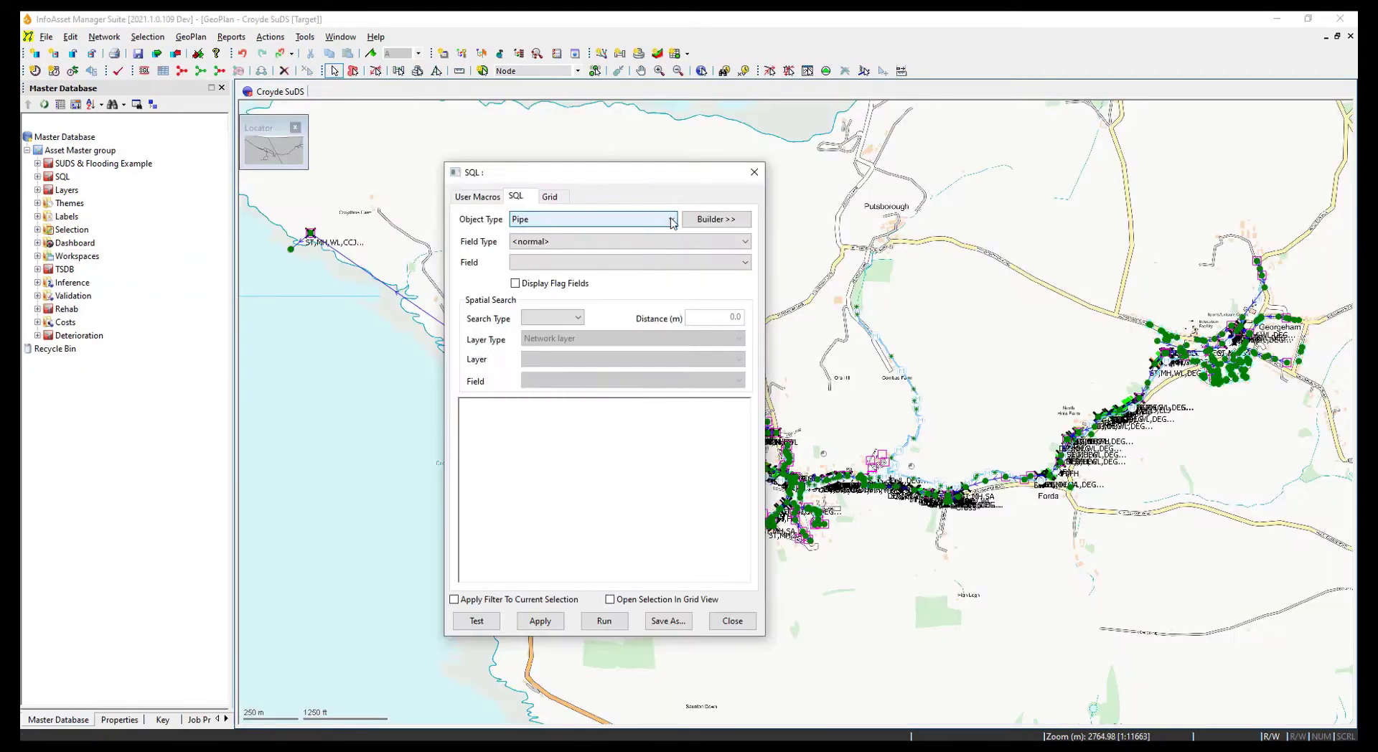
# Step: Select pipes with length >= 50 using a tested, applied SQL query run on the network
pyautogui.click(745, 262)
pyautogui.click(740, 269)
pyautogui.write('50')
pyautogui.click(477, 621)
pyautogui.click(669, 440)
pyautogui.click(541, 621)
pyautogui.moveTo(599, 175); pyautogui.dragTo(949, 178)
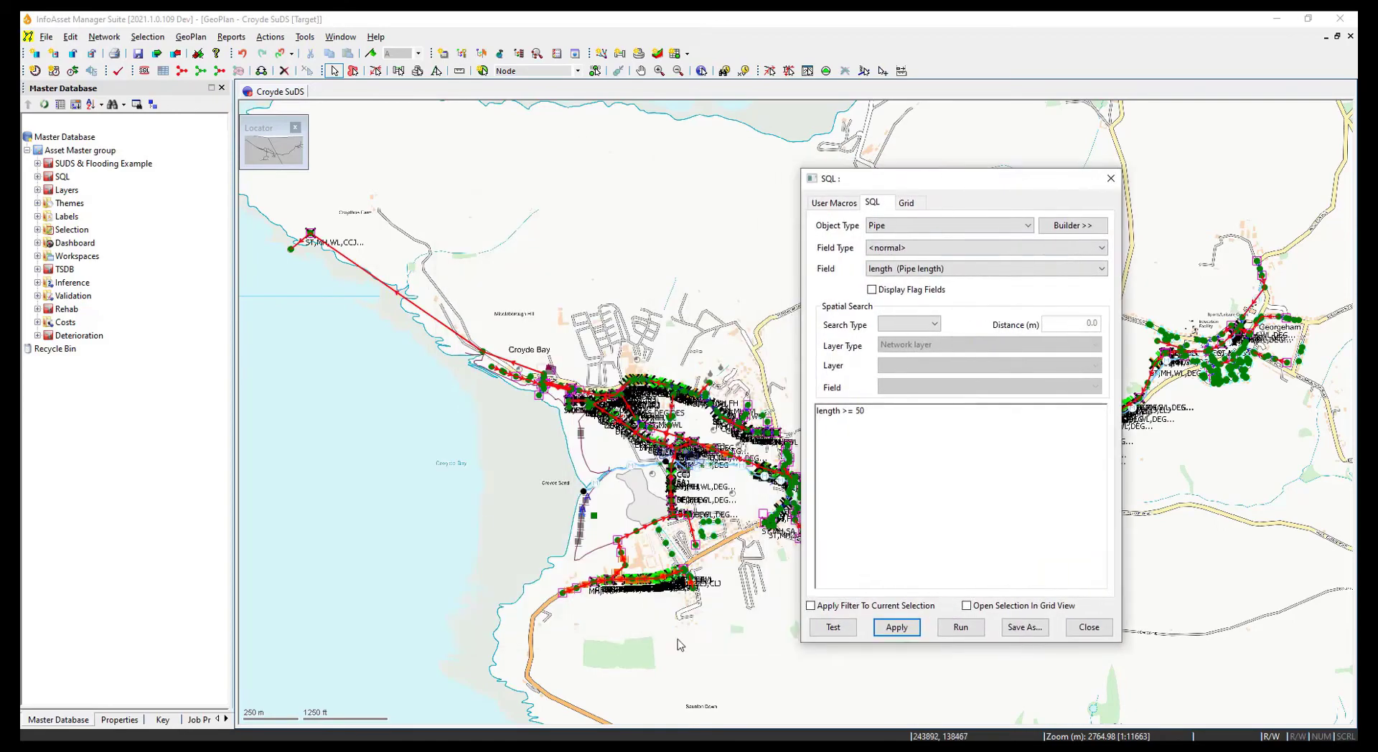
pyautogui.click(961, 626)
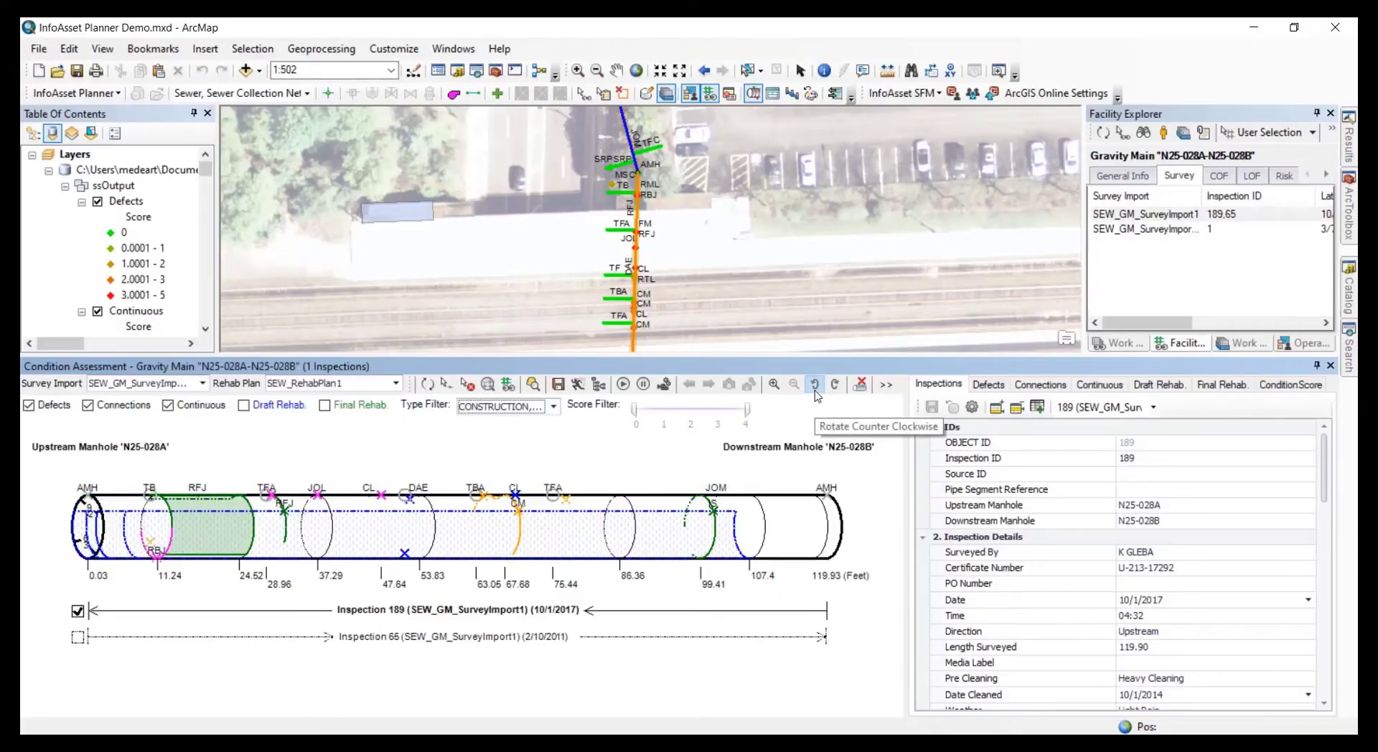
# Step: Rotate the pipe condition diagram and play the fox.mp4 inspection video
pyautogui.click(815, 385)
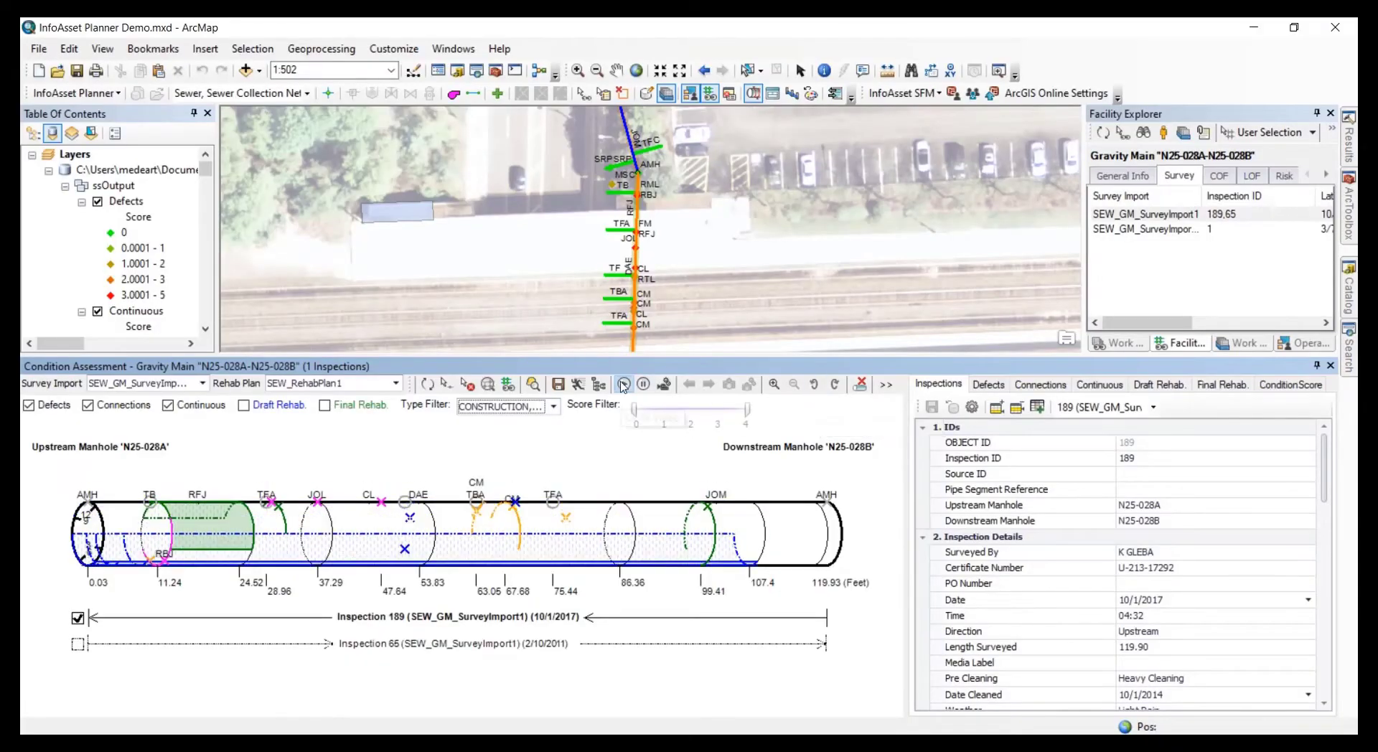
pyautogui.click(406, 549)
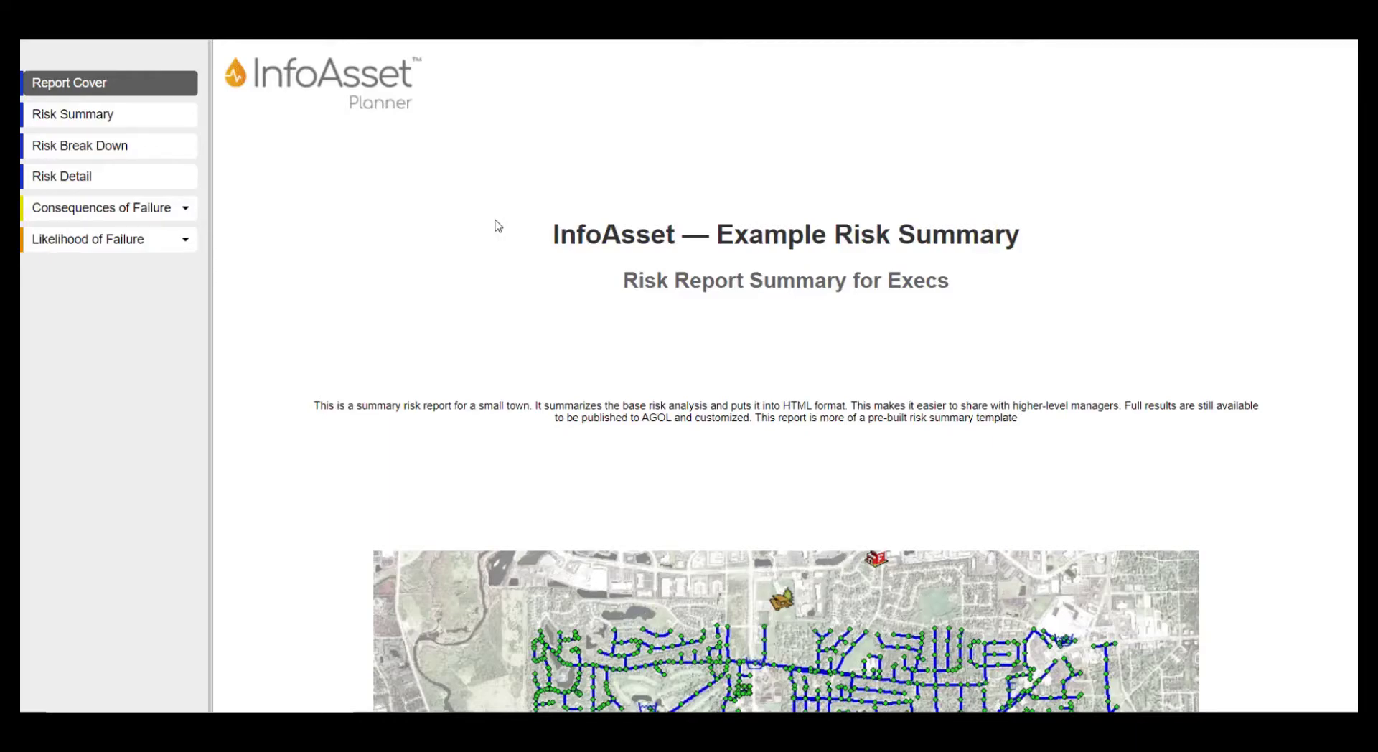
# Step: Review the SEW_Risk1 Risk Summary page's risk matrix, factor tables and pie chart
pyautogui.scroll(-6, 498, 226)
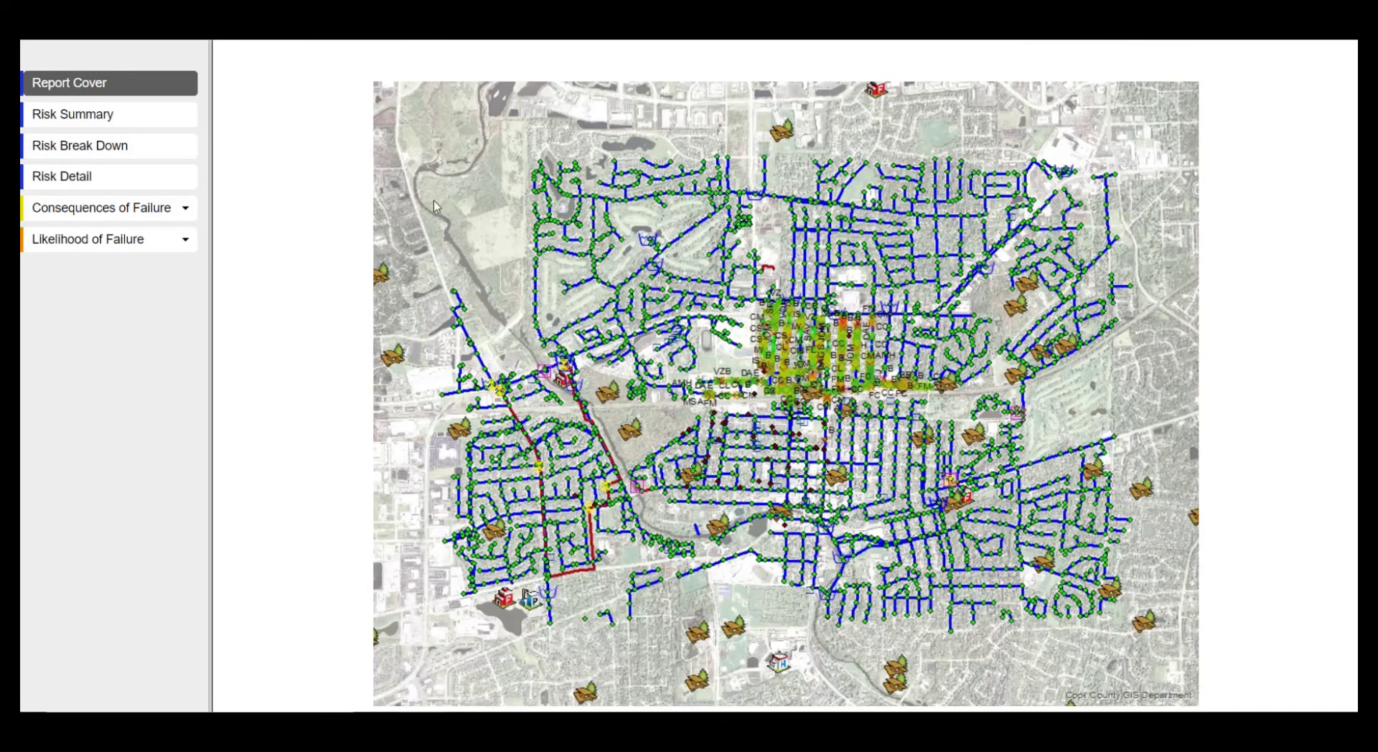
pyautogui.click(88, 107)
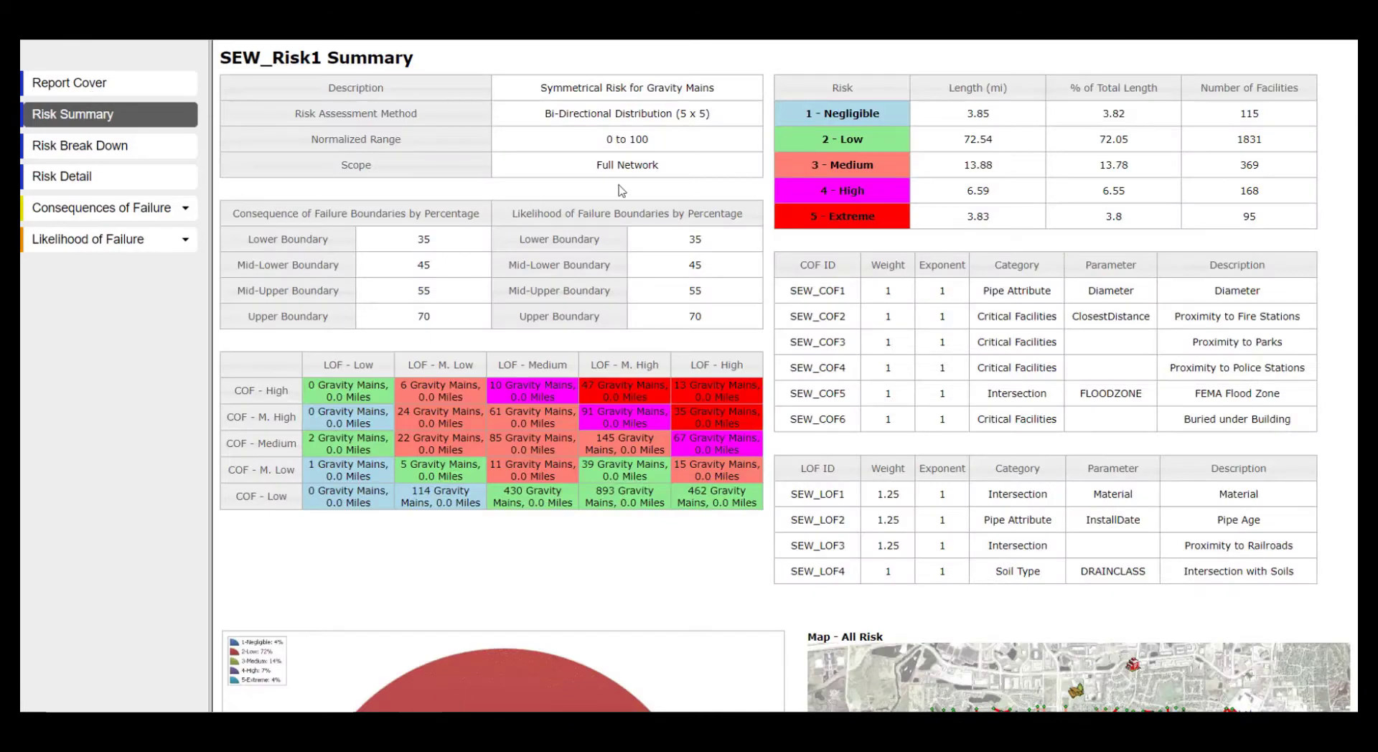
pyautogui.scroll(-2, 622, 190)
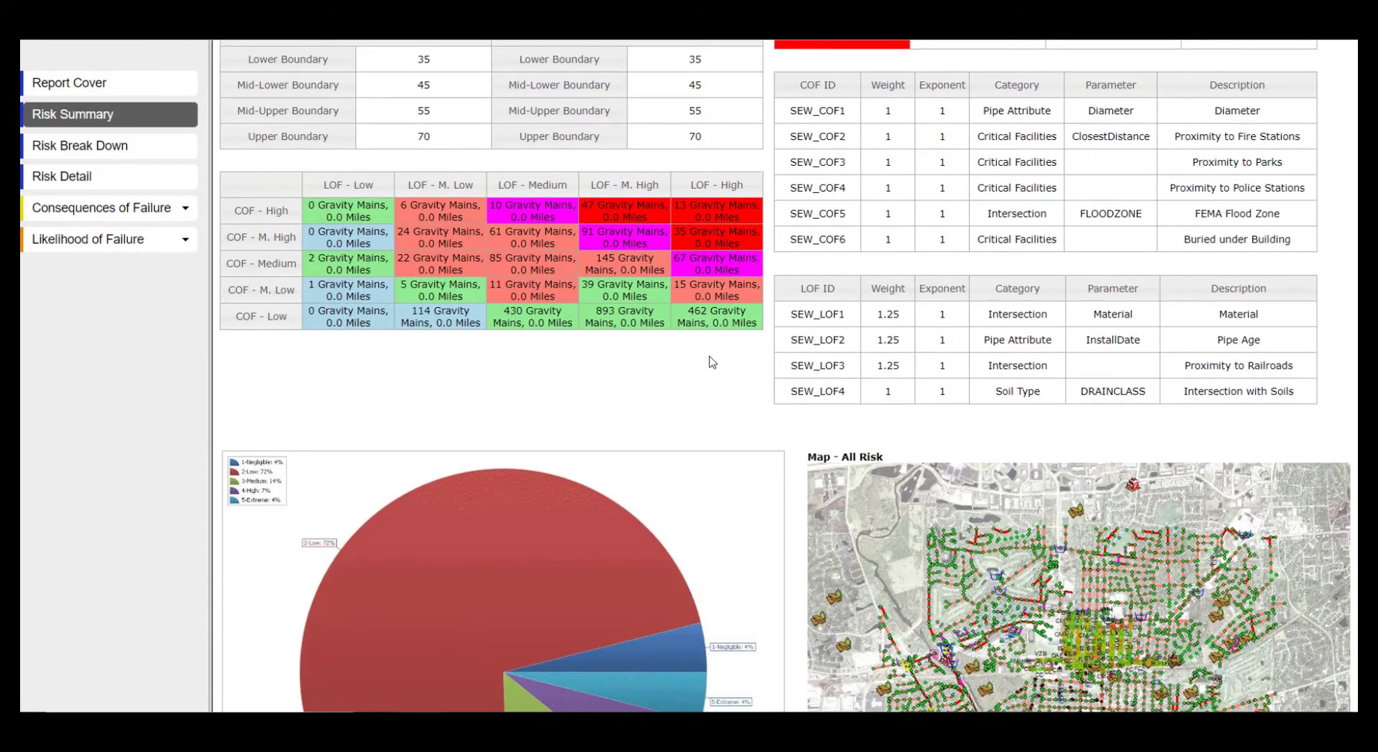
pyautogui.scroll(-3, 710, 362)
pyautogui.scroll(-4, 763, 423)
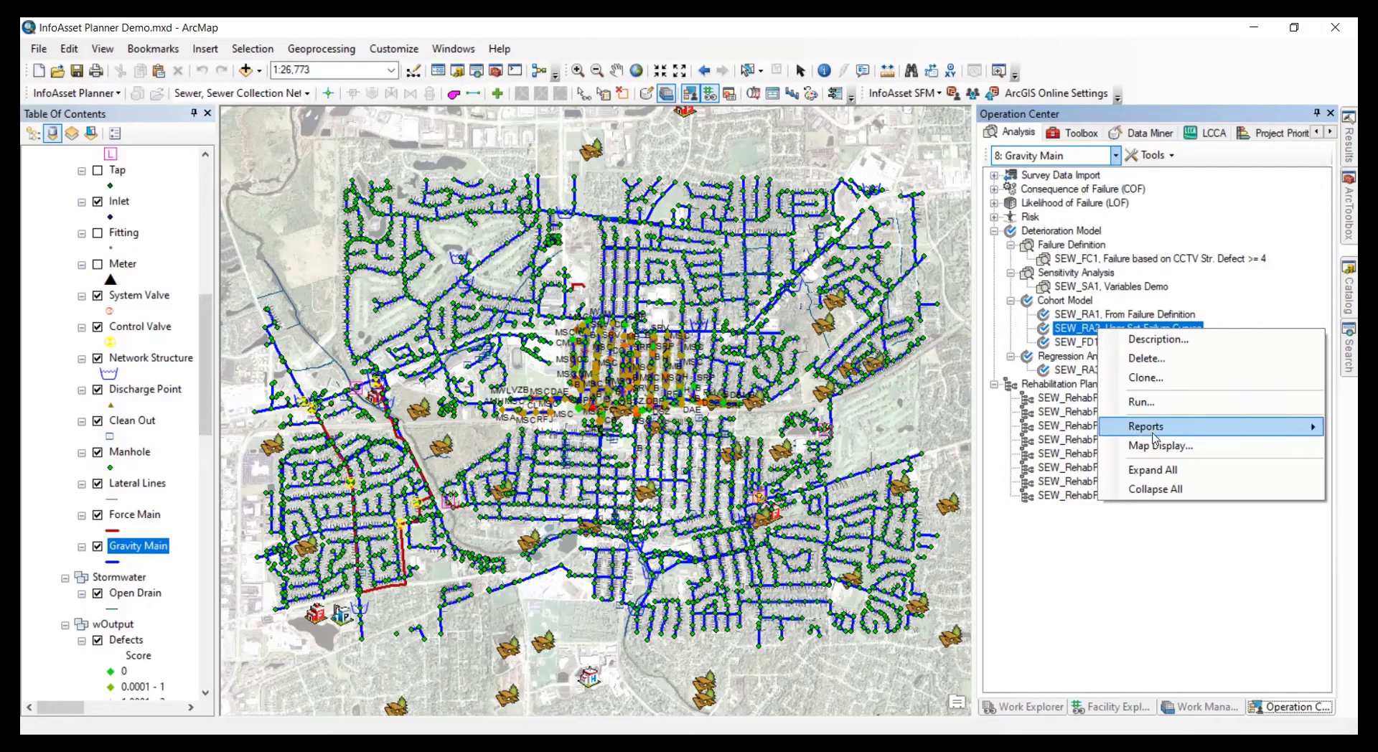
# Step: Open SEW_RA2's Reliability Summary dashboard and resize it beside the model tree
pyautogui.moveTo(1149, 427)
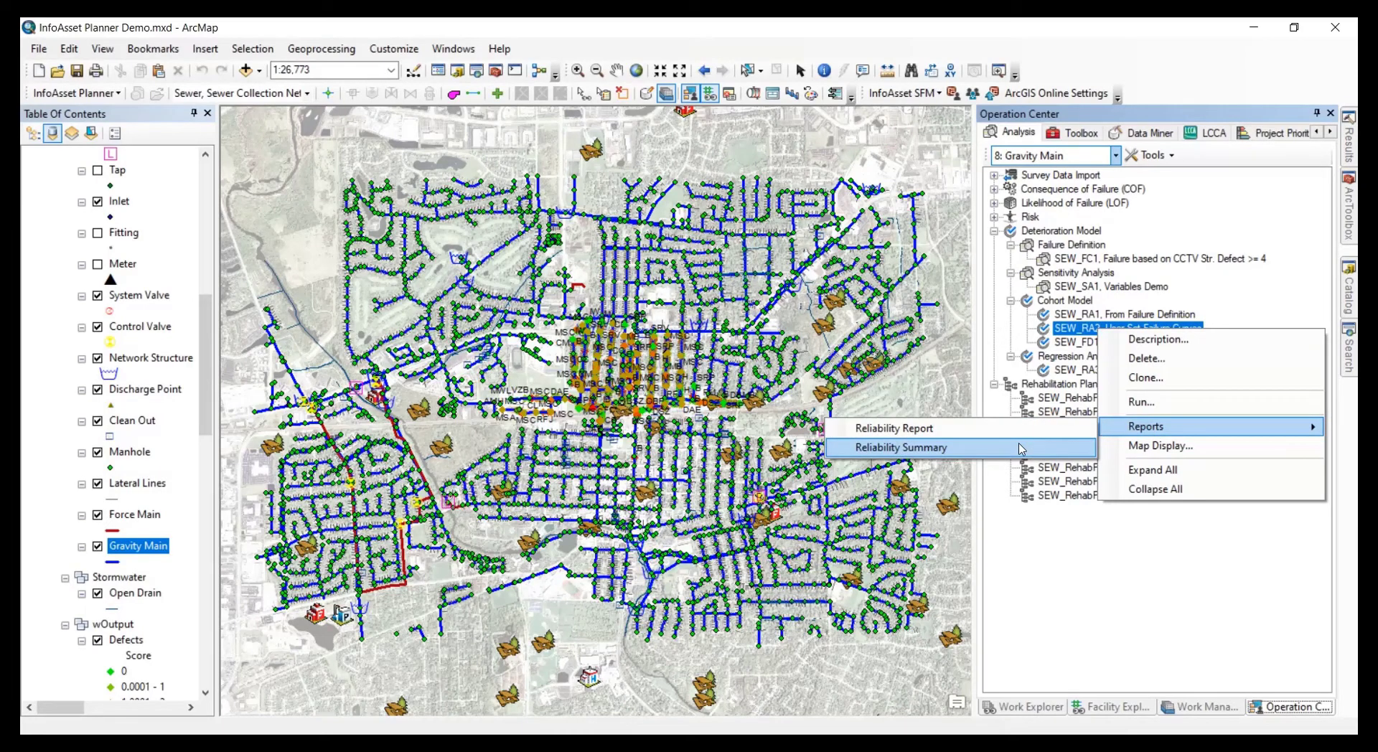
pyautogui.click(1021, 450)
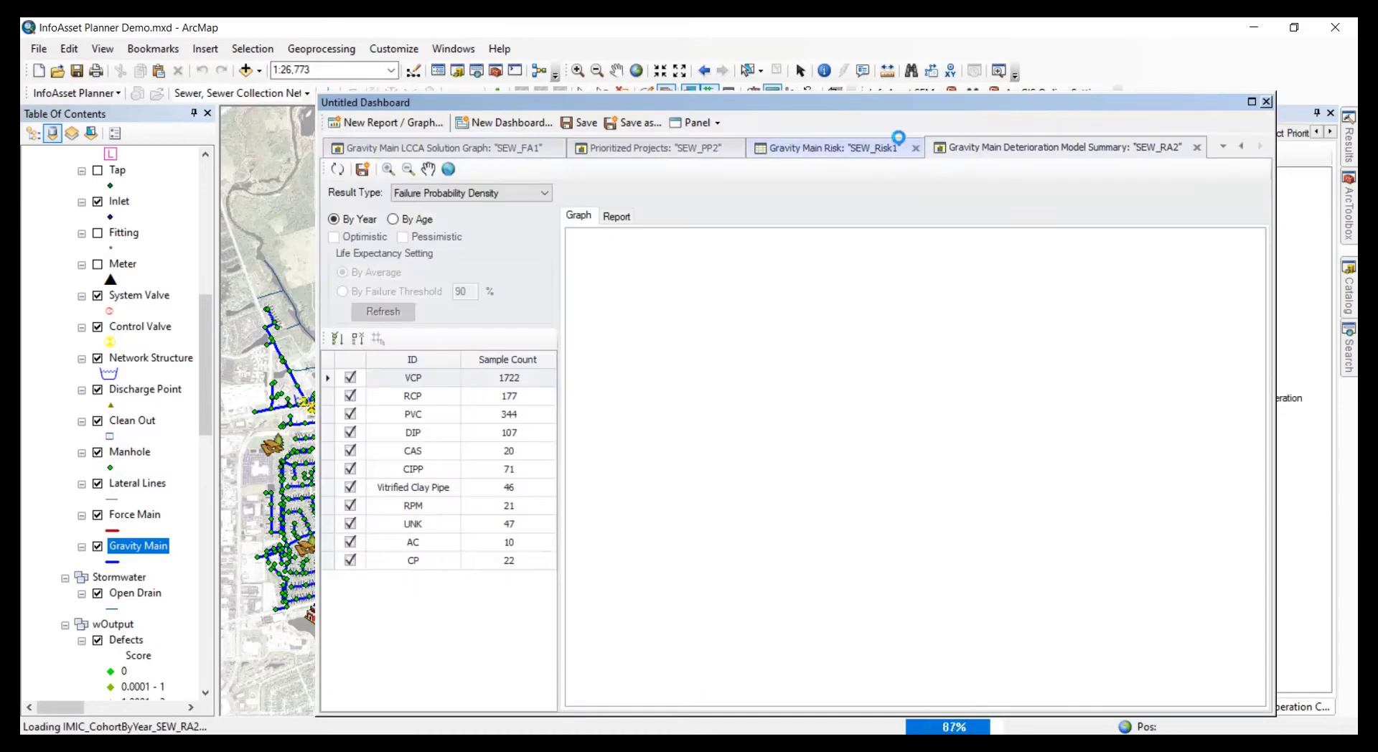
pyautogui.moveTo(912, 105); pyautogui.dragTo(730, 74)
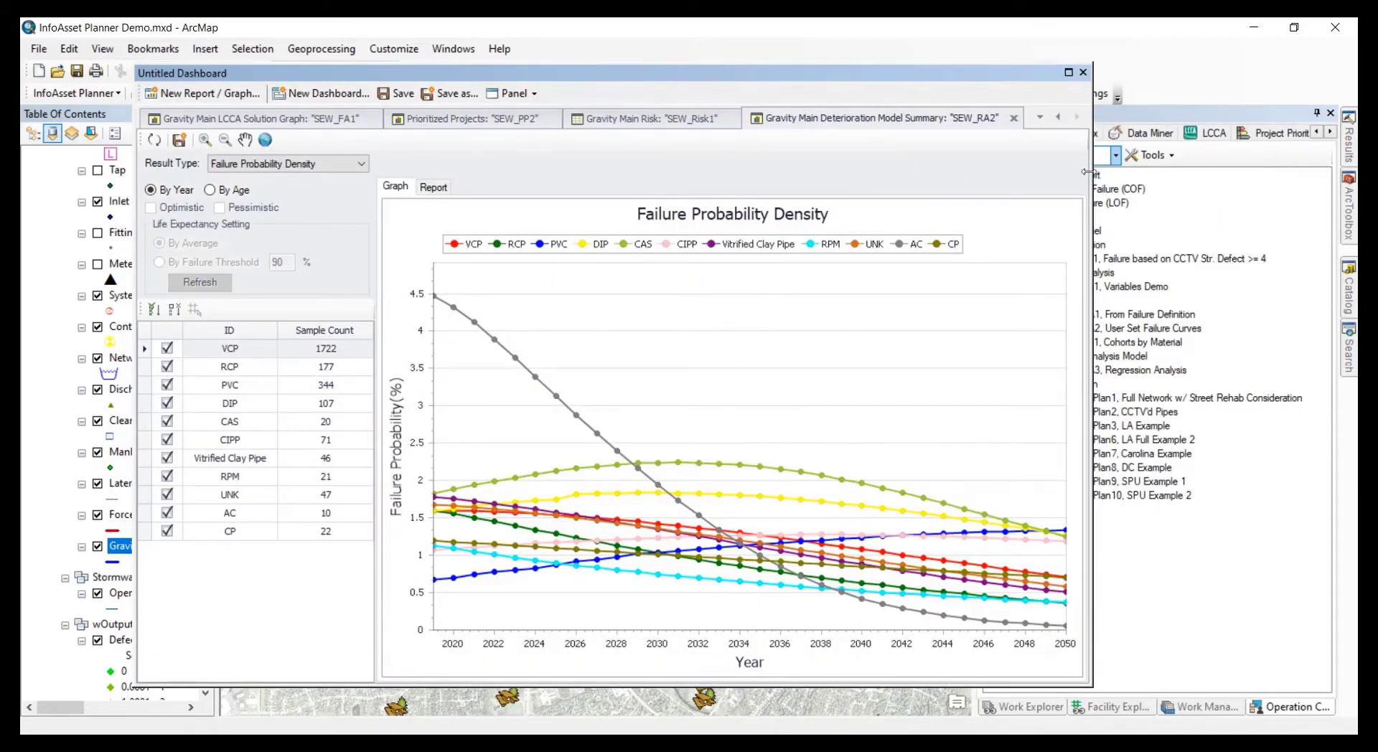
pyautogui.moveTo(1090, 172); pyautogui.dragTo(945, 176)
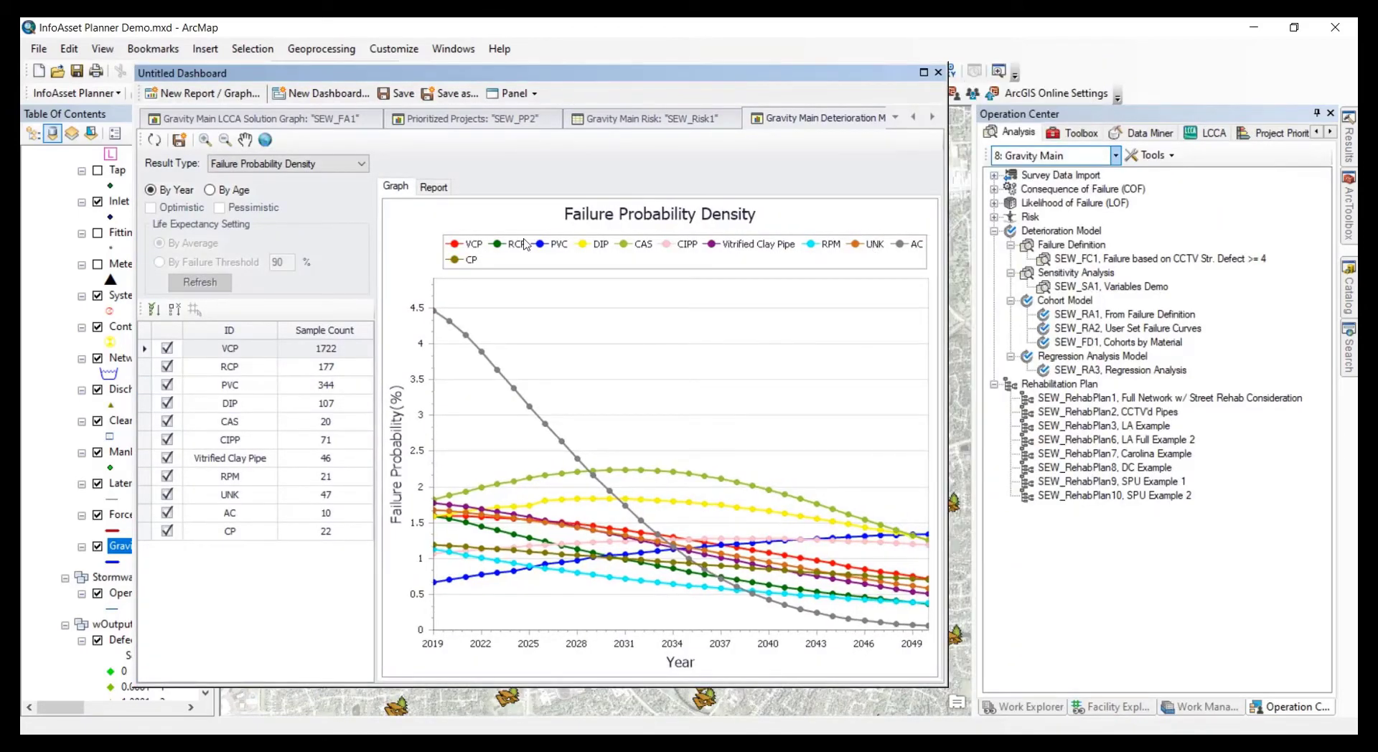
# Step: Chart the results as Cumulative Failure Probability, then as Survival Probability
pyautogui.click(260, 164)
pyautogui.click(259, 191)
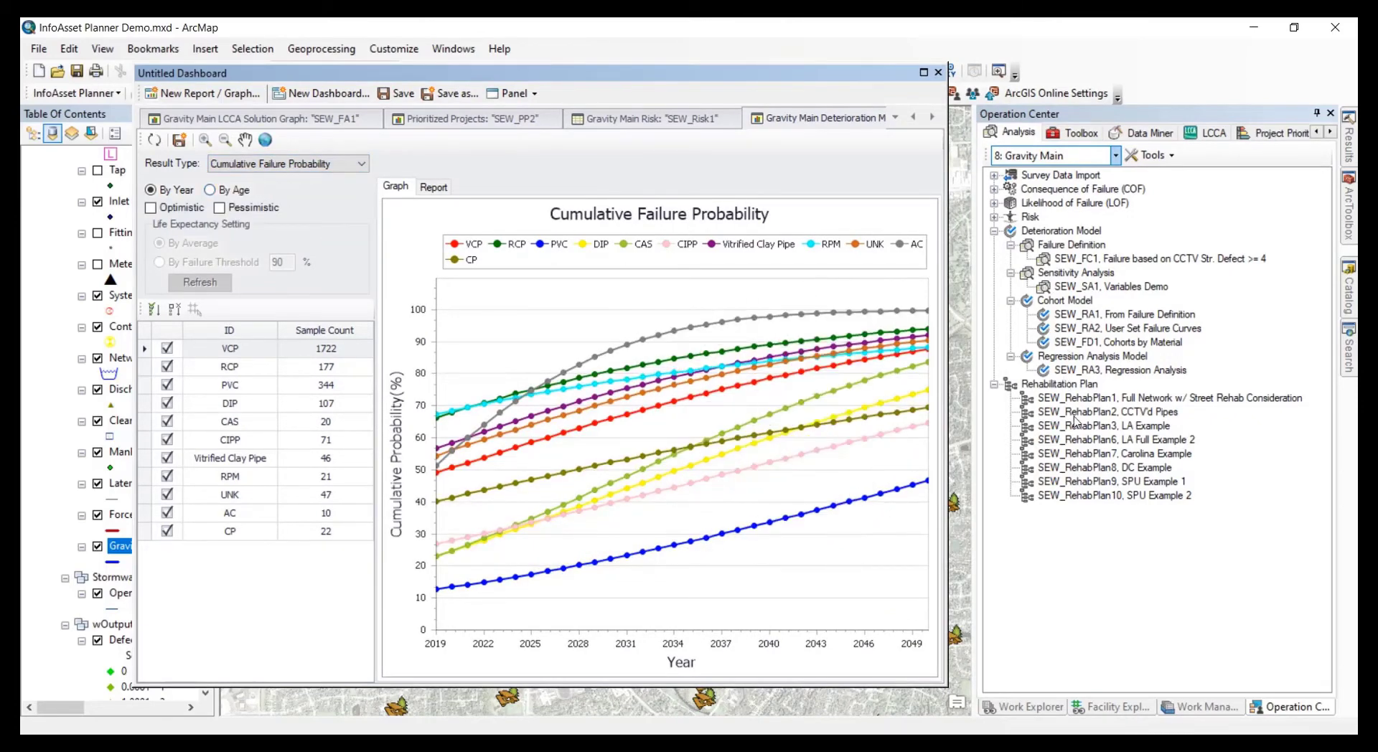
pyautogui.moveTo(691, 352)
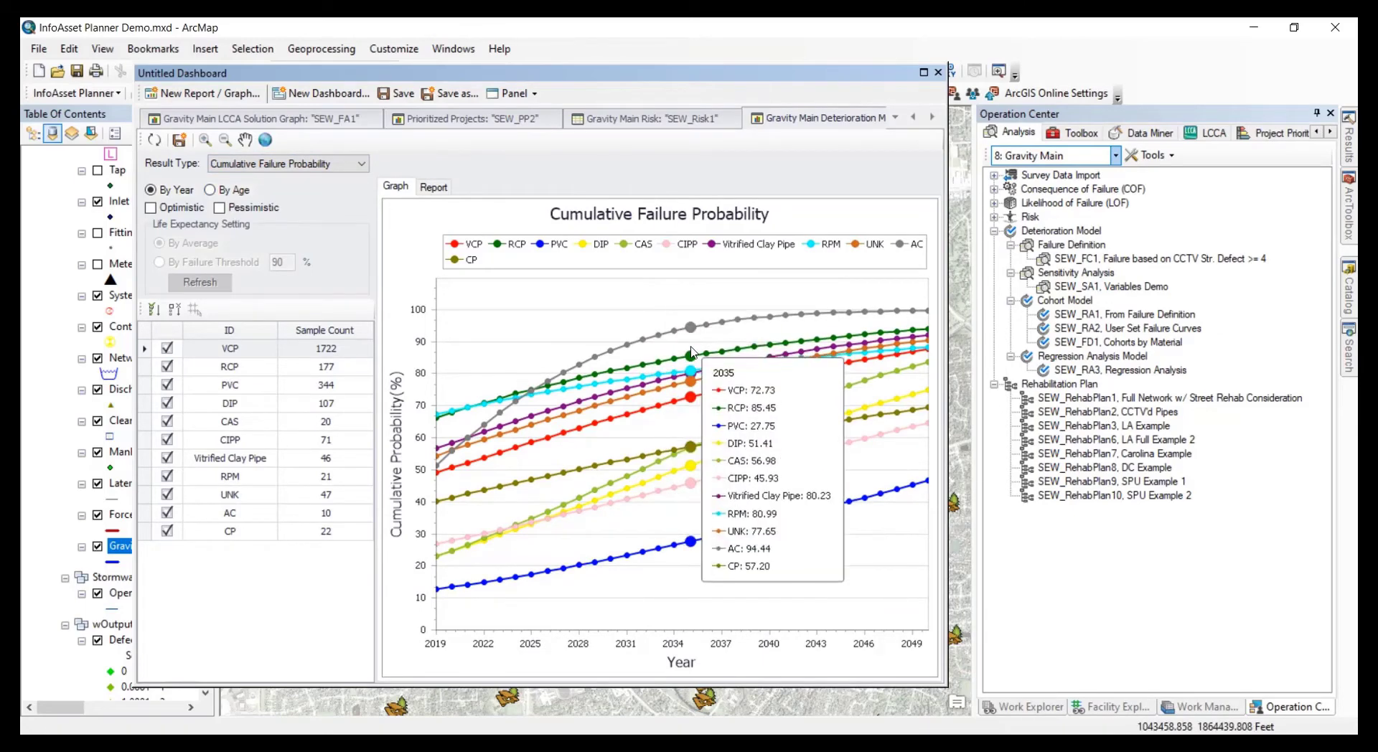
pyautogui.click(359, 165)
pyautogui.click(287, 206)
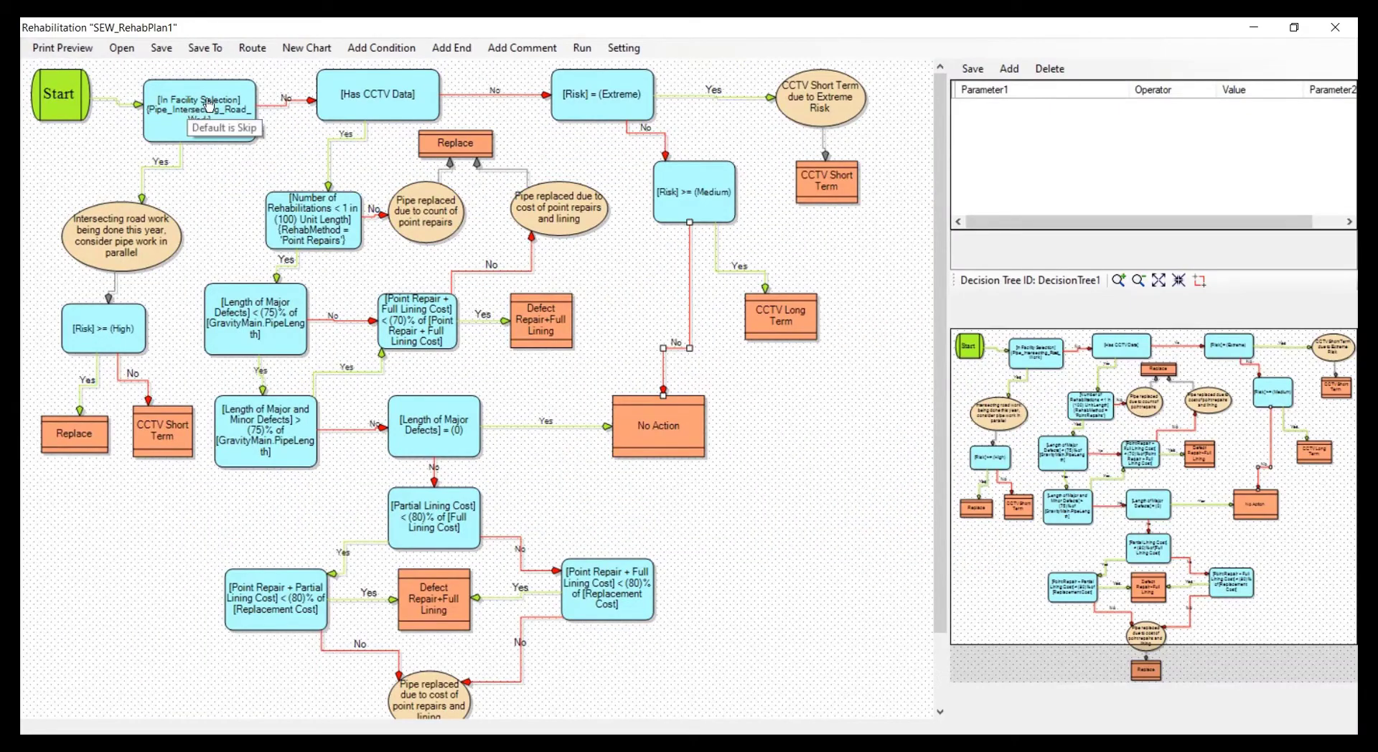
# Step: Delete the [Risk] >= (Medium) condition from the SEW_RehabPlan1 decision tree
pyautogui.scroll(2, 183, 111)
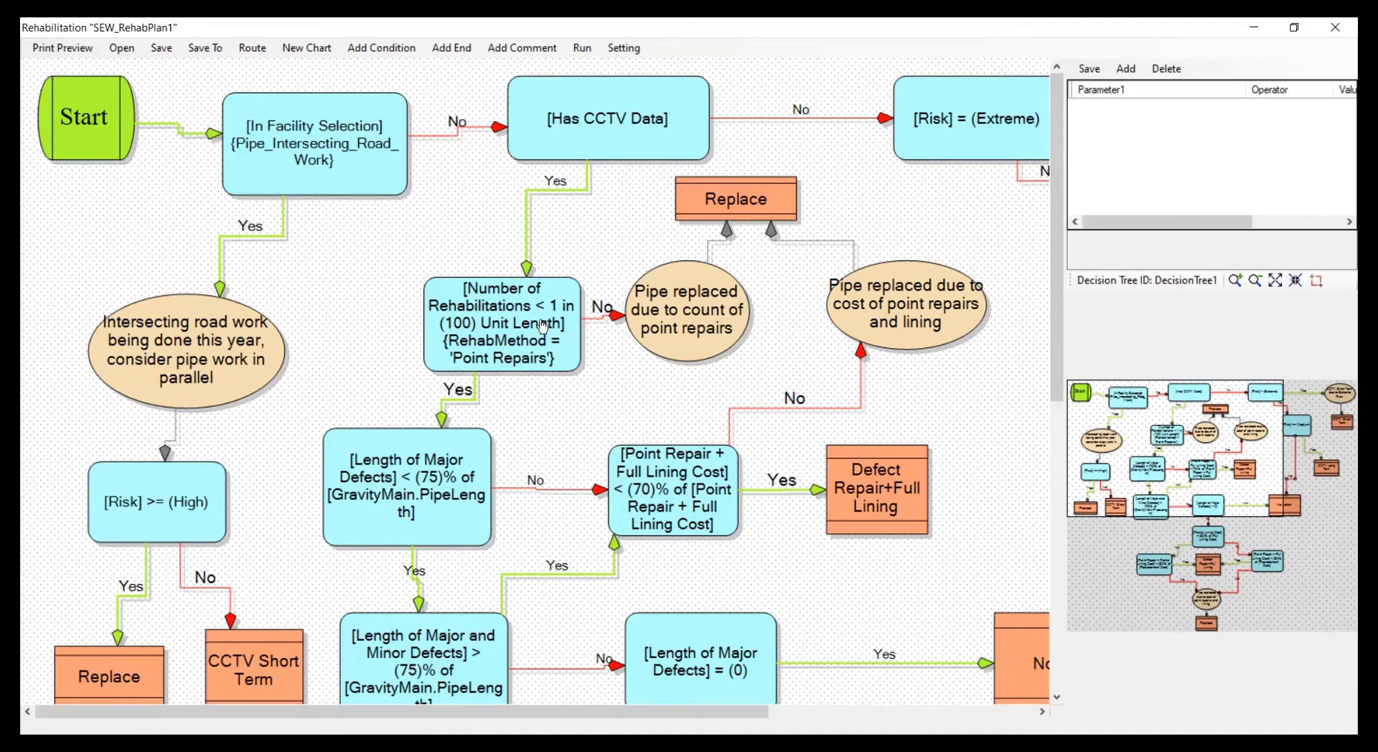
pyautogui.hscroll(5, 447, 101)
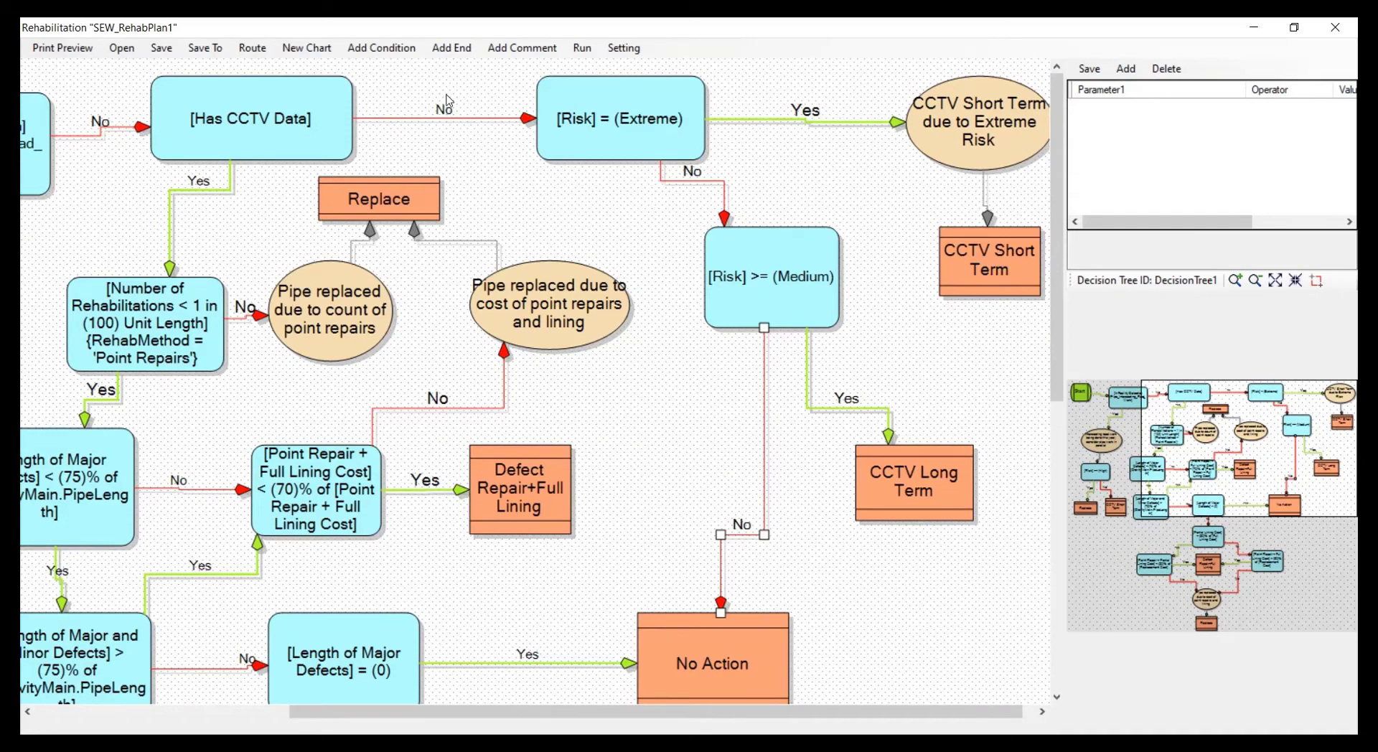
pyautogui.click(809, 276)
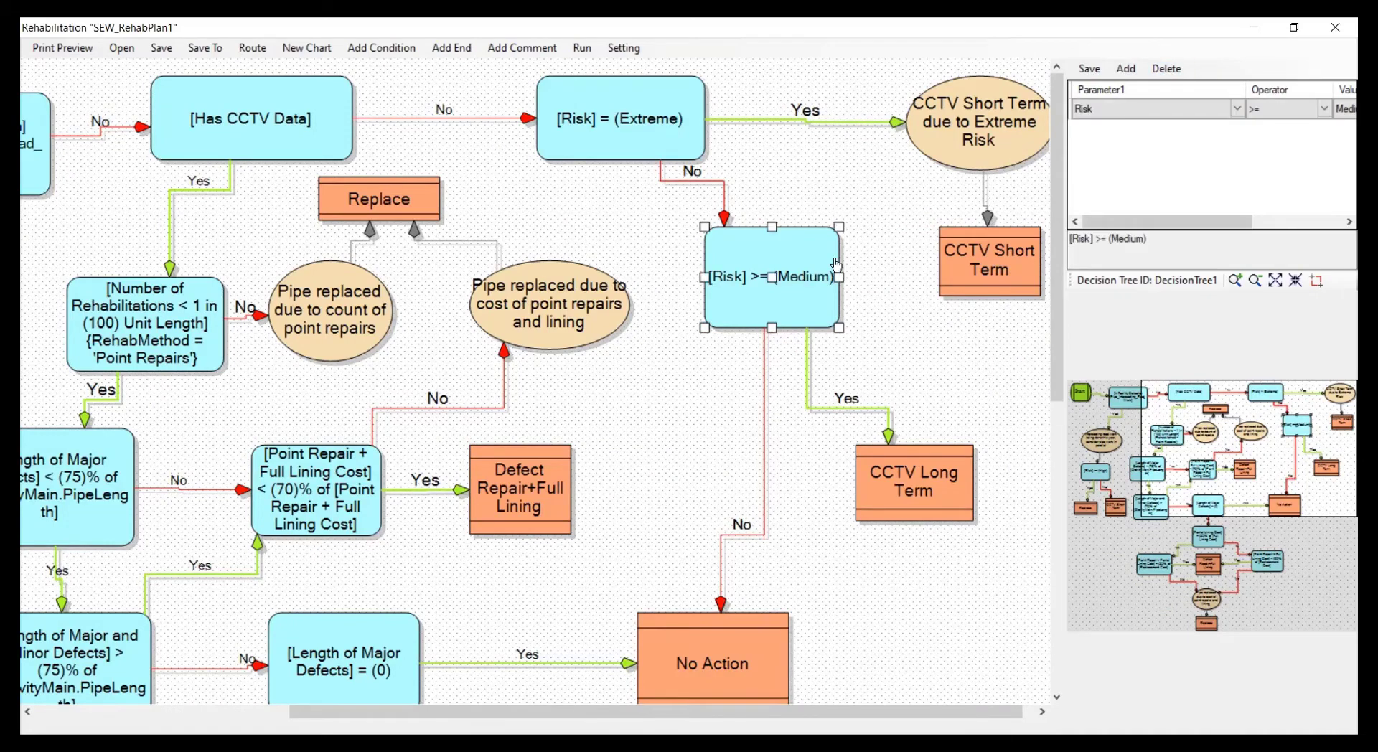
pyautogui.press('Delete')
pyautogui.click(701, 411)
pyautogui.click(736, 412)
pyautogui.press('Delete')
pyautogui.press('Return')
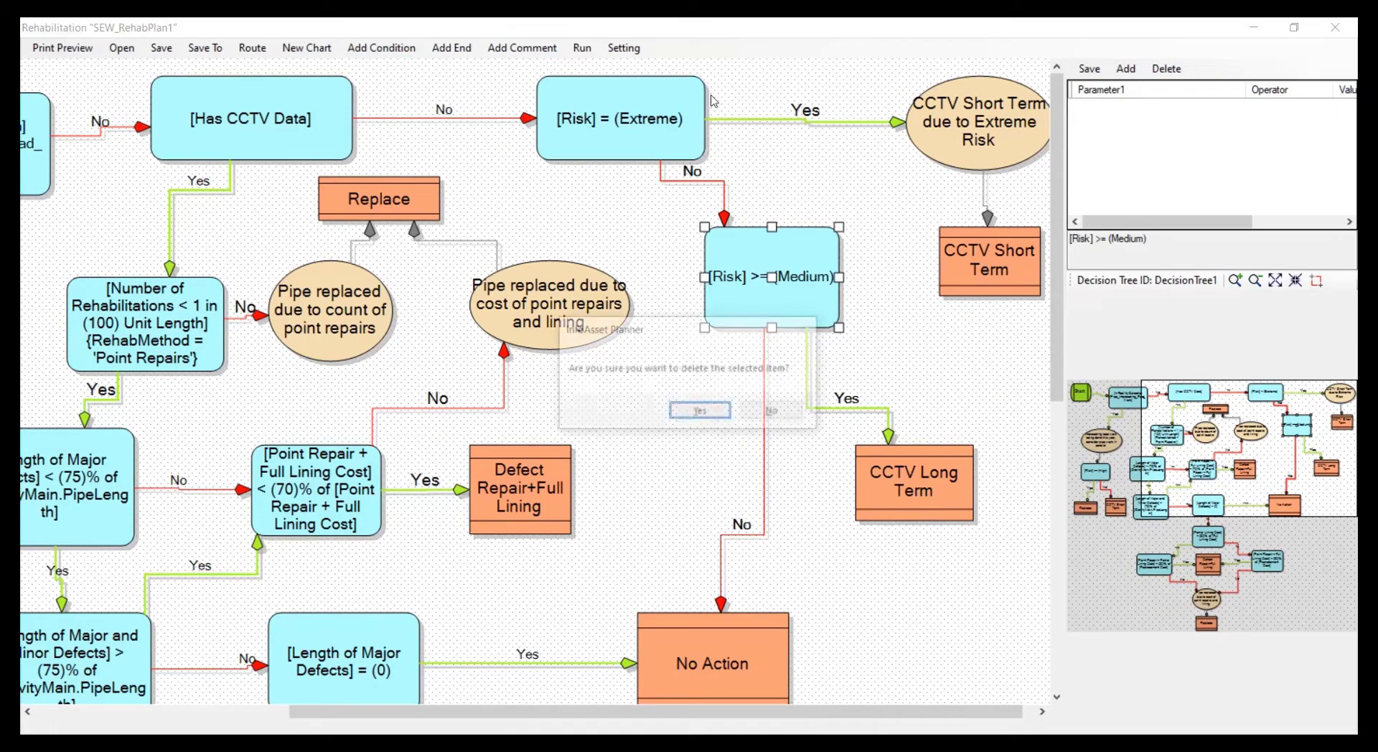
# Step: Add a [Risk] >= (High) condition leading to No Action, then select SEW_RehabPlan1
pyautogui.click(381, 48)
pyautogui.click(695, 249)
pyautogui.click(1239, 109)
pyautogui.click(1083, 339)
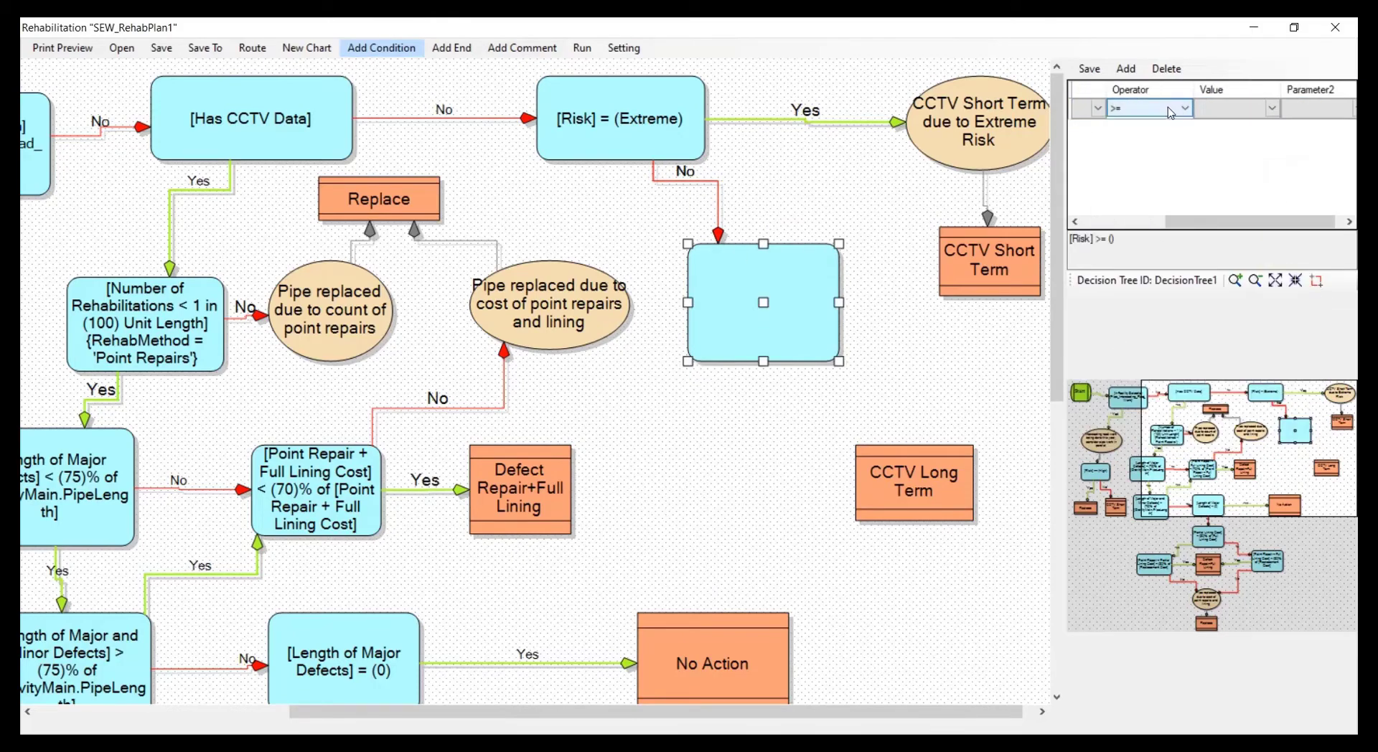
pyautogui.moveTo(750, 363); pyautogui.dragTo(718, 617)
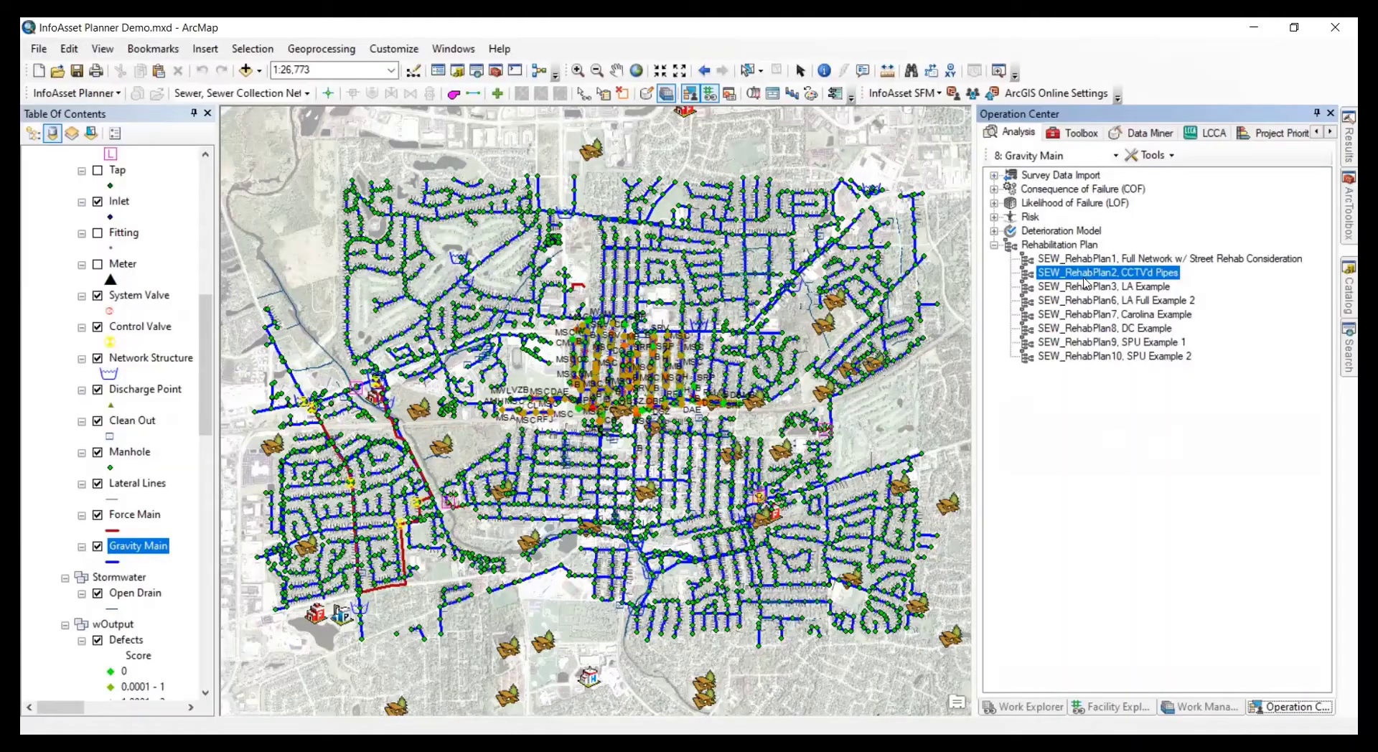
pyautogui.press('Down')
pyautogui.press('Down')
pyautogui.press('Down')
pyautogui.press('Down')
pyautogui.press('Down')
pyautogui.press('Down')
pyautogui.click(1078, 261)
# Step: Open SEW_RehabPlan1's Rehabilitation Summary and select its first rehab record
pyautogui.rightClick(1078, 261)
pyautogui.moveTo(1184, 394)
pyautogui.click(904, 412)
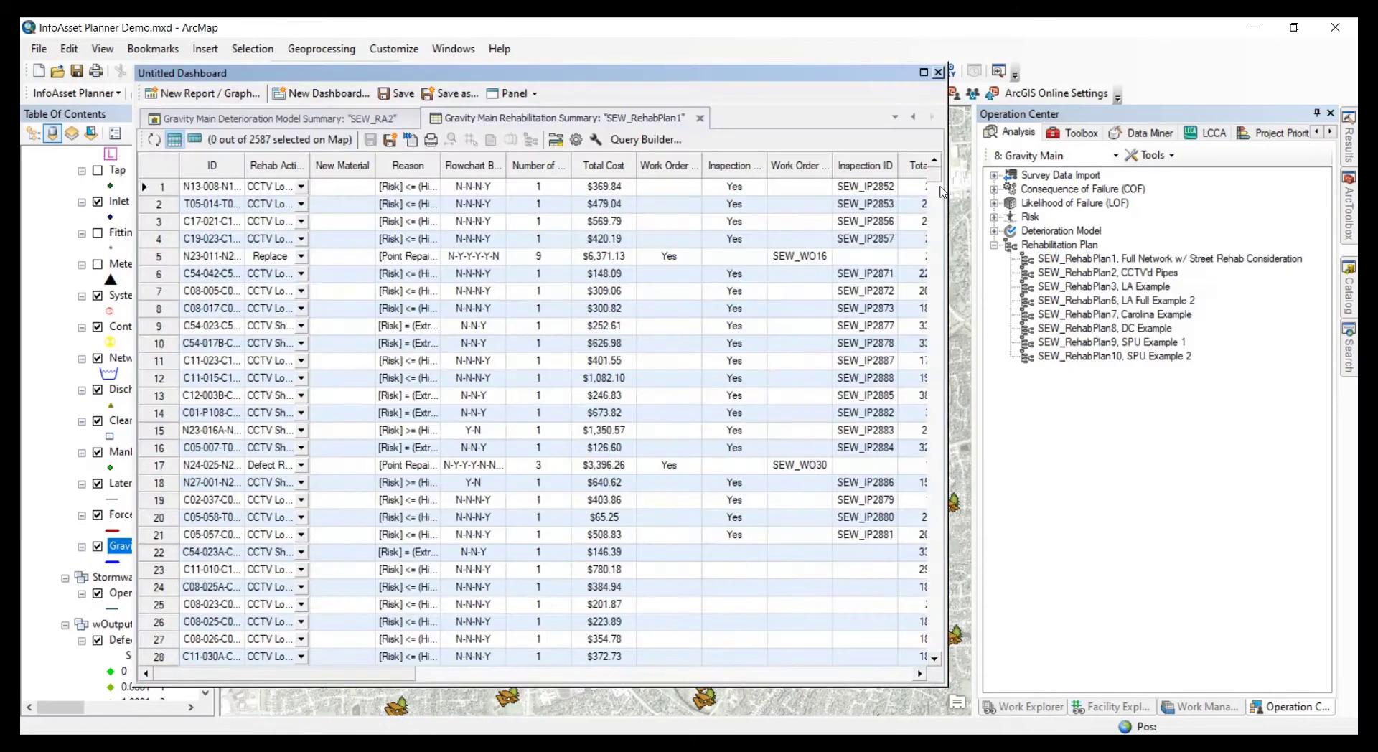
pyautogui.moveTo(1212, 143); pyautogui.dragTo(1221, 143)
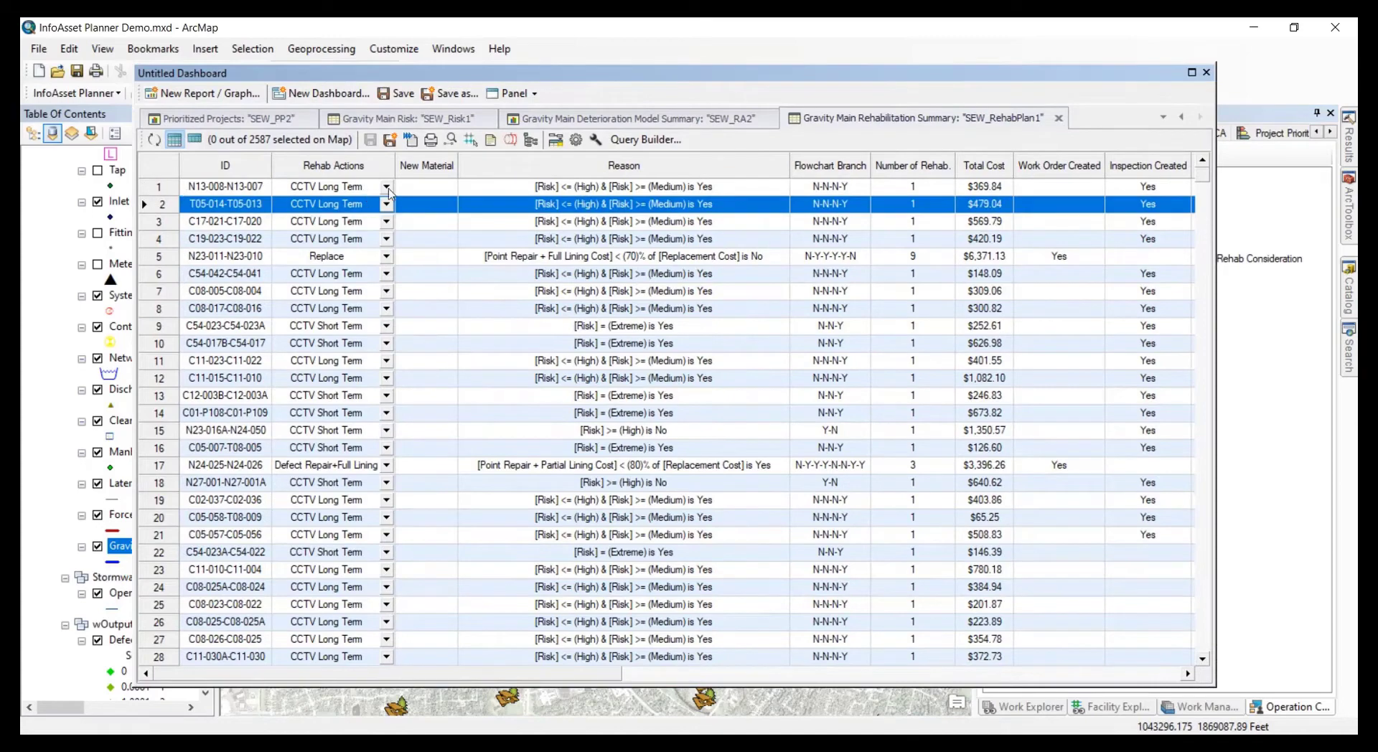
pyautogui.click(386, 188)
pyautogui.click(175, 188)
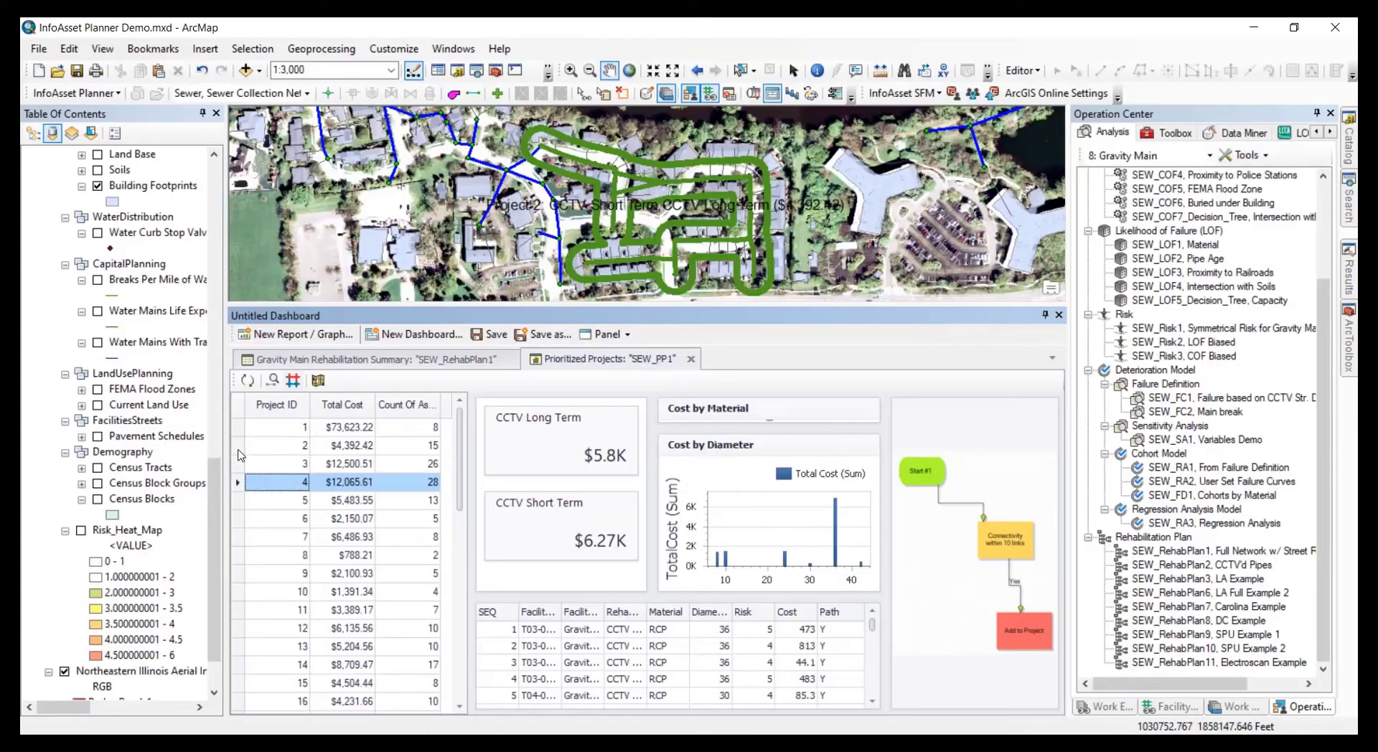
# Step: Select prioritized project 12 to see its costs and zoom the map to its route
pyautogui.click(305, 445)
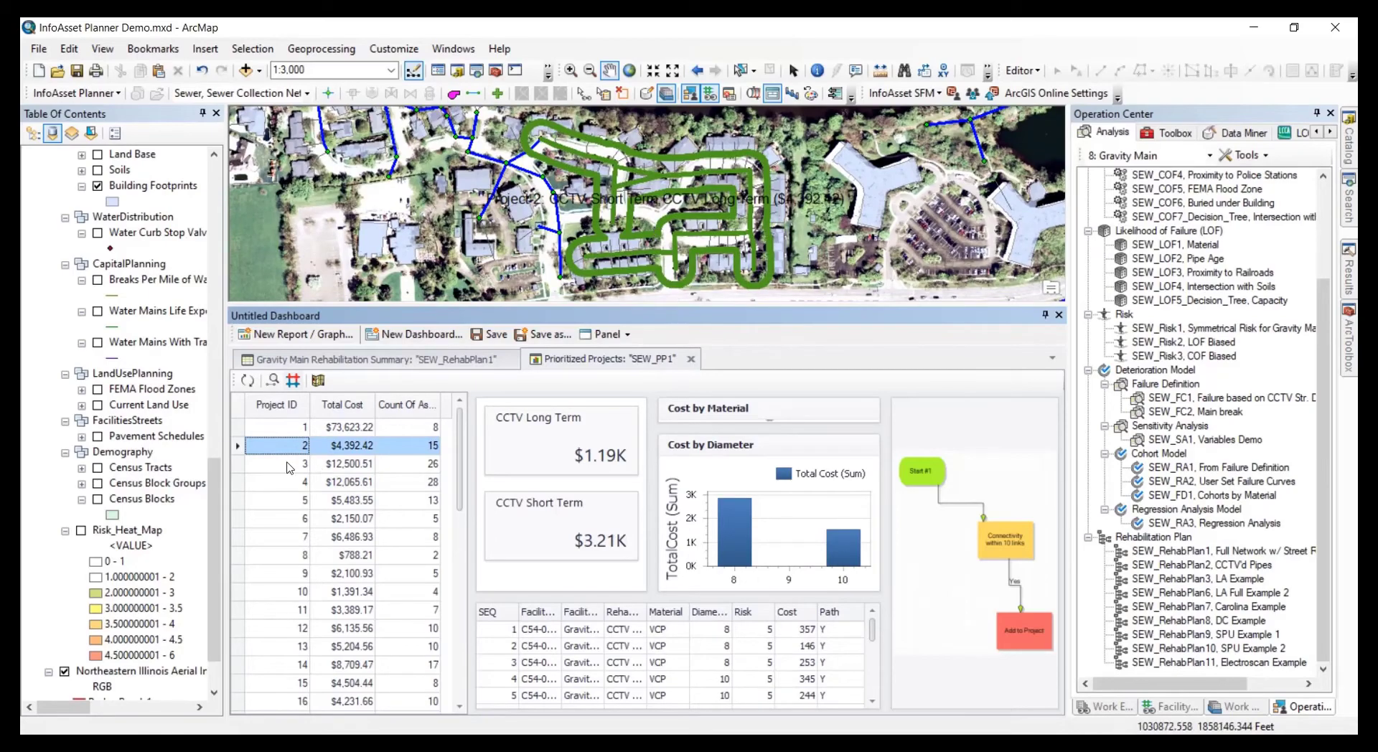
pyautogui.click(242, 629)
pyautogui.click(272, 381)
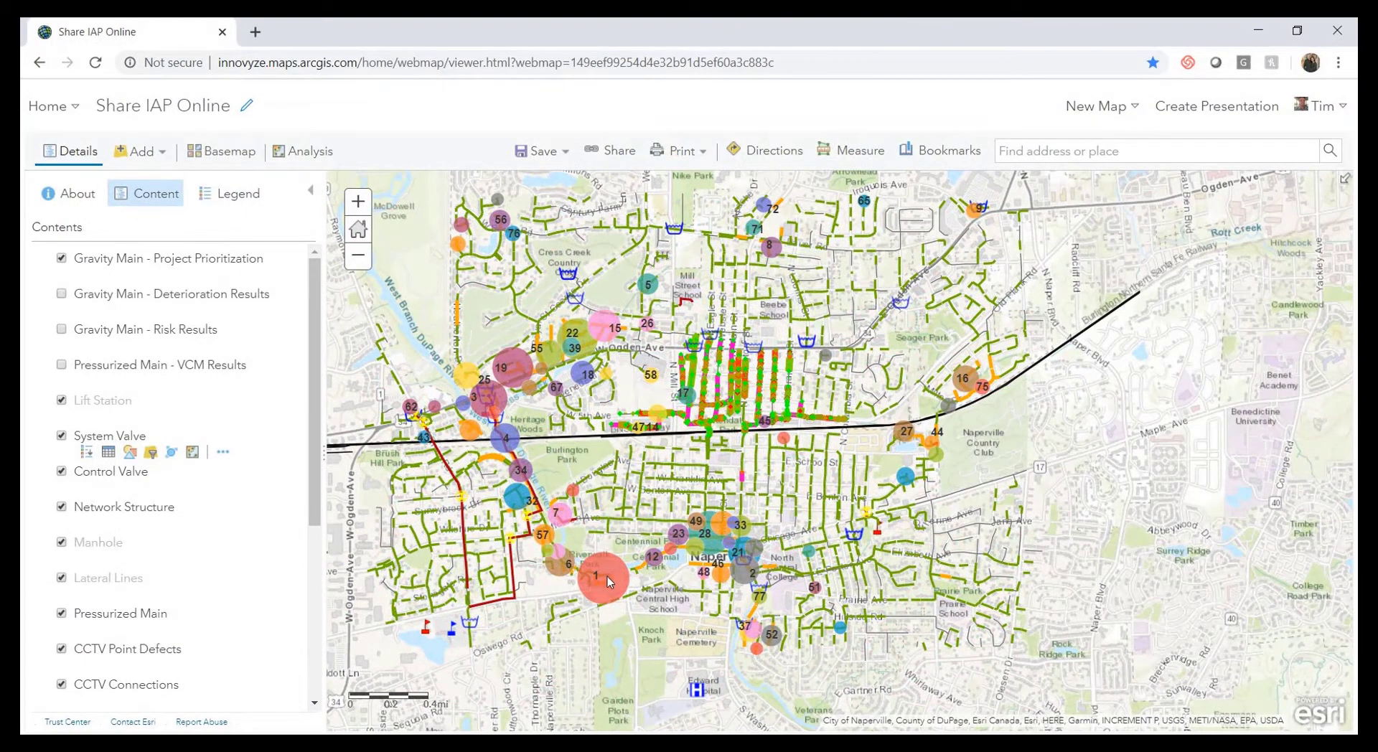
# Step: Zoom into downtown Naperville and check project 1's details: cost 4,392.42, 15 assets
pyautogui.scroll(2, 607, 576)
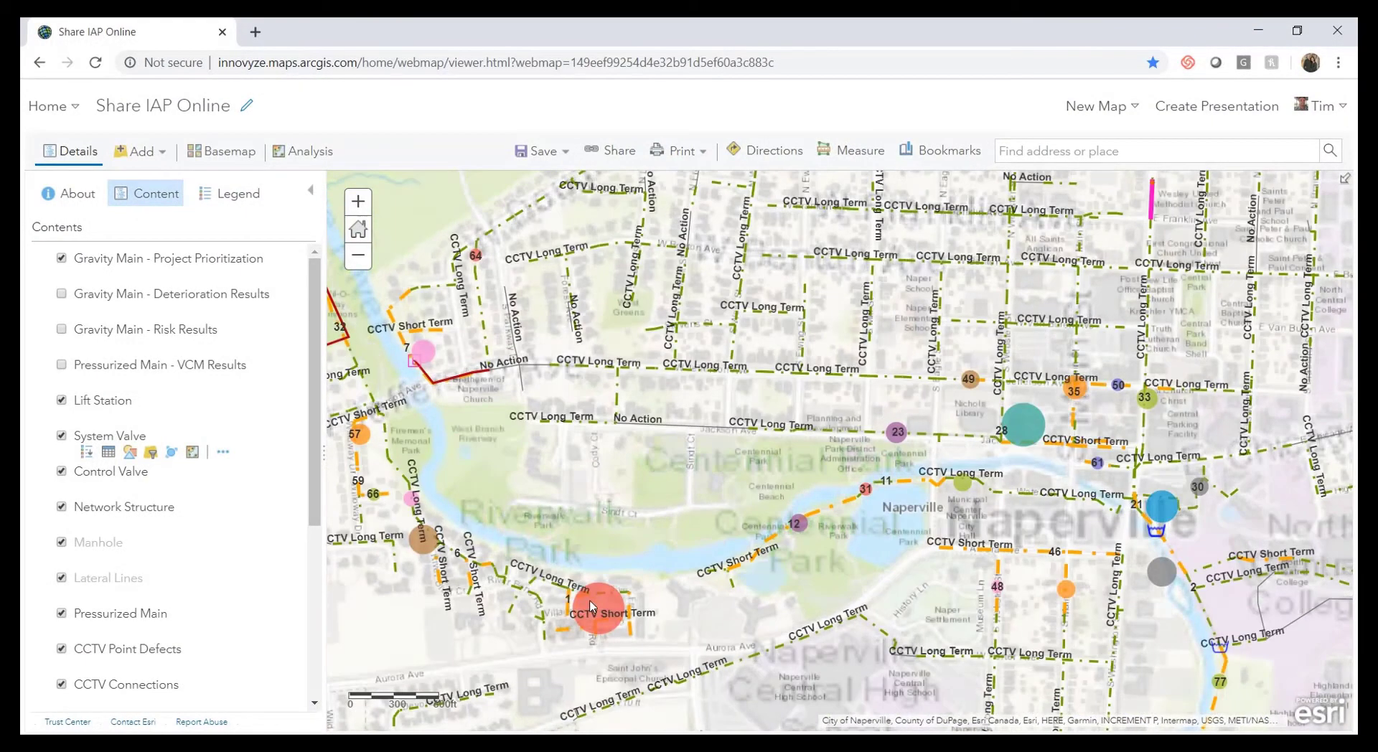
pyautogui.click(588, 609)
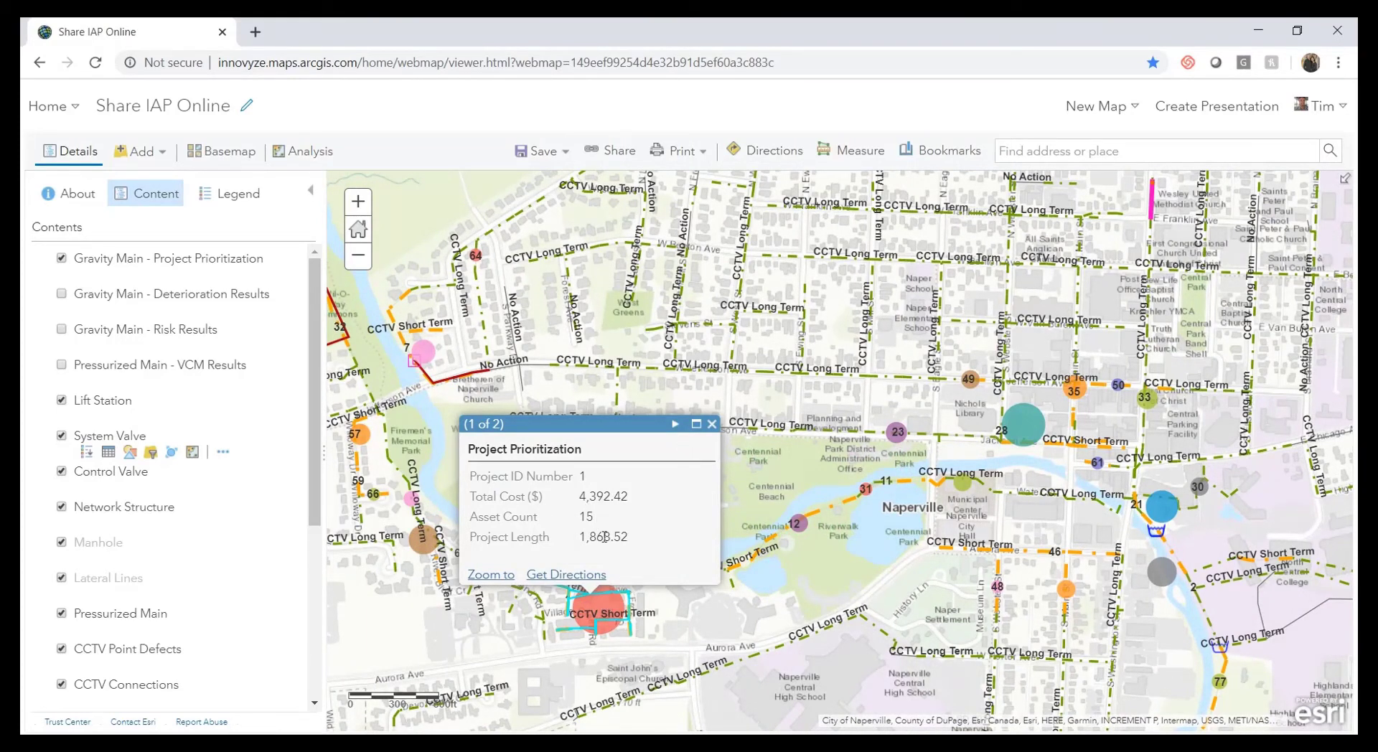
pyautogui.click(711, 425)
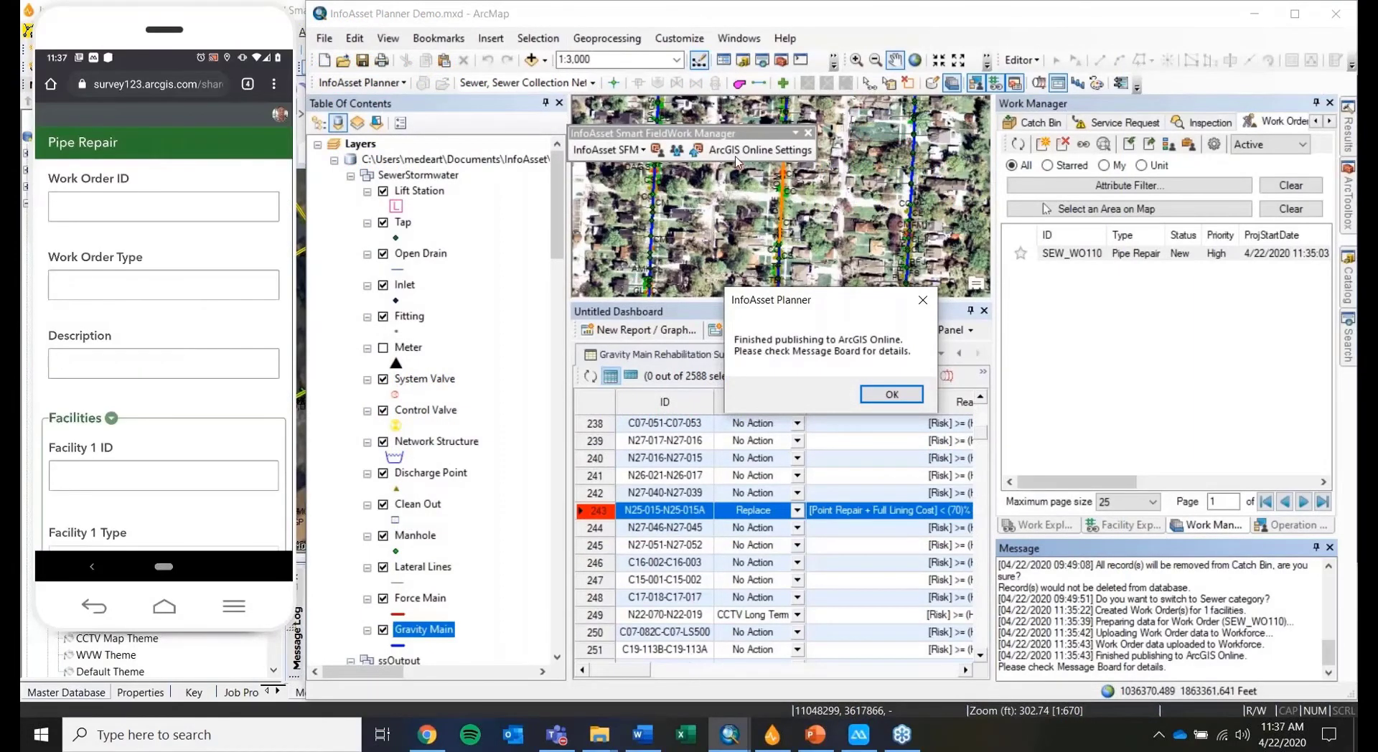
# Step: Acknowledge the 'Finished publishing to ArcGIS Online' message
pyautogui.click(892, 395)
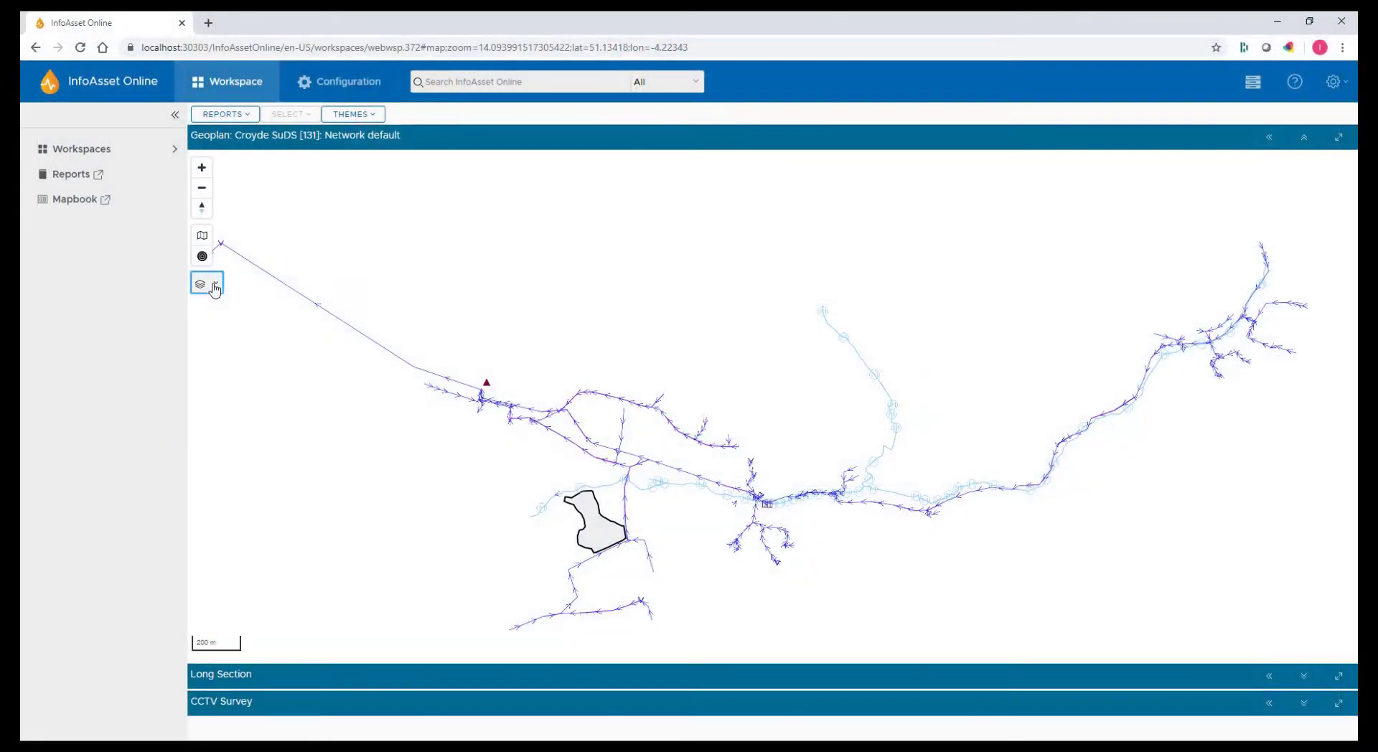
# Step: Switch the background map between aerial imagery, the Bing road map and another basemap
pyautogui.click(216, 283)
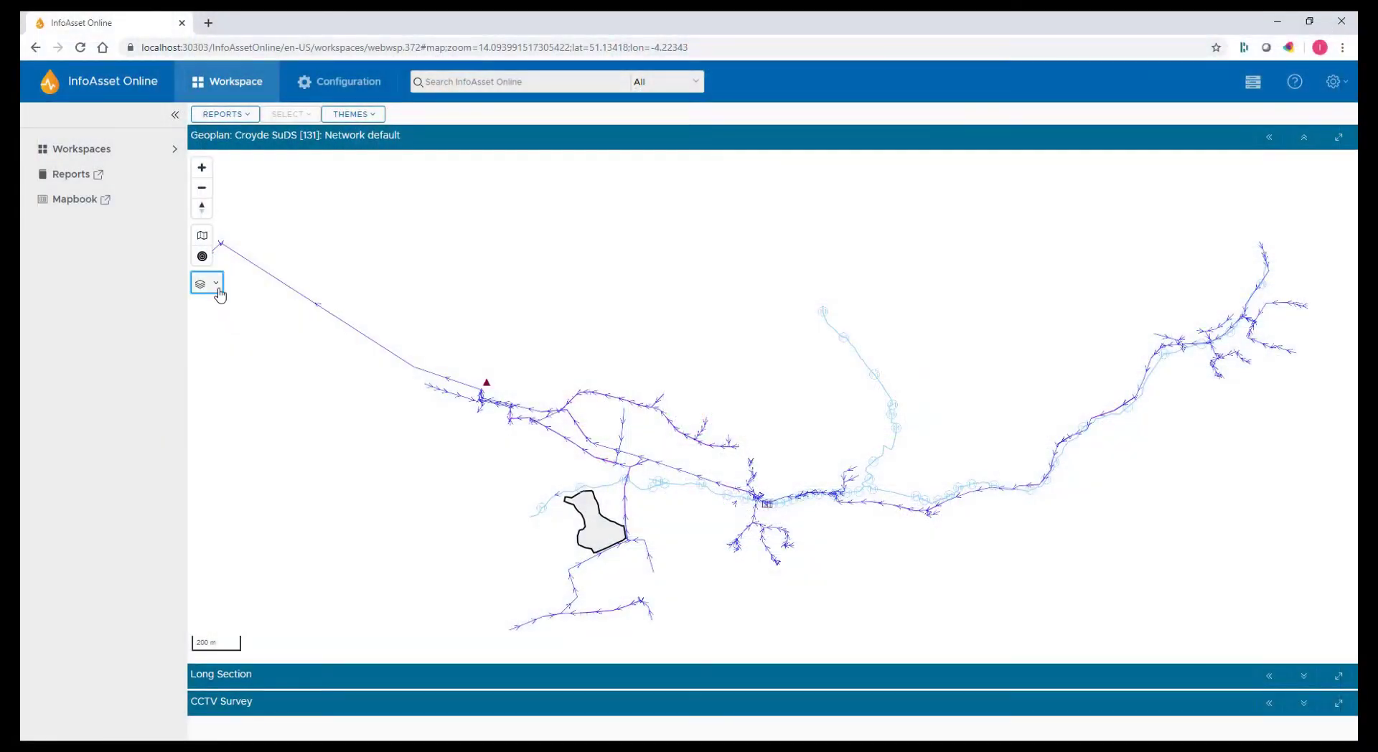
pyautogui.click(215, 283)
pyautogui.click(245, 347)
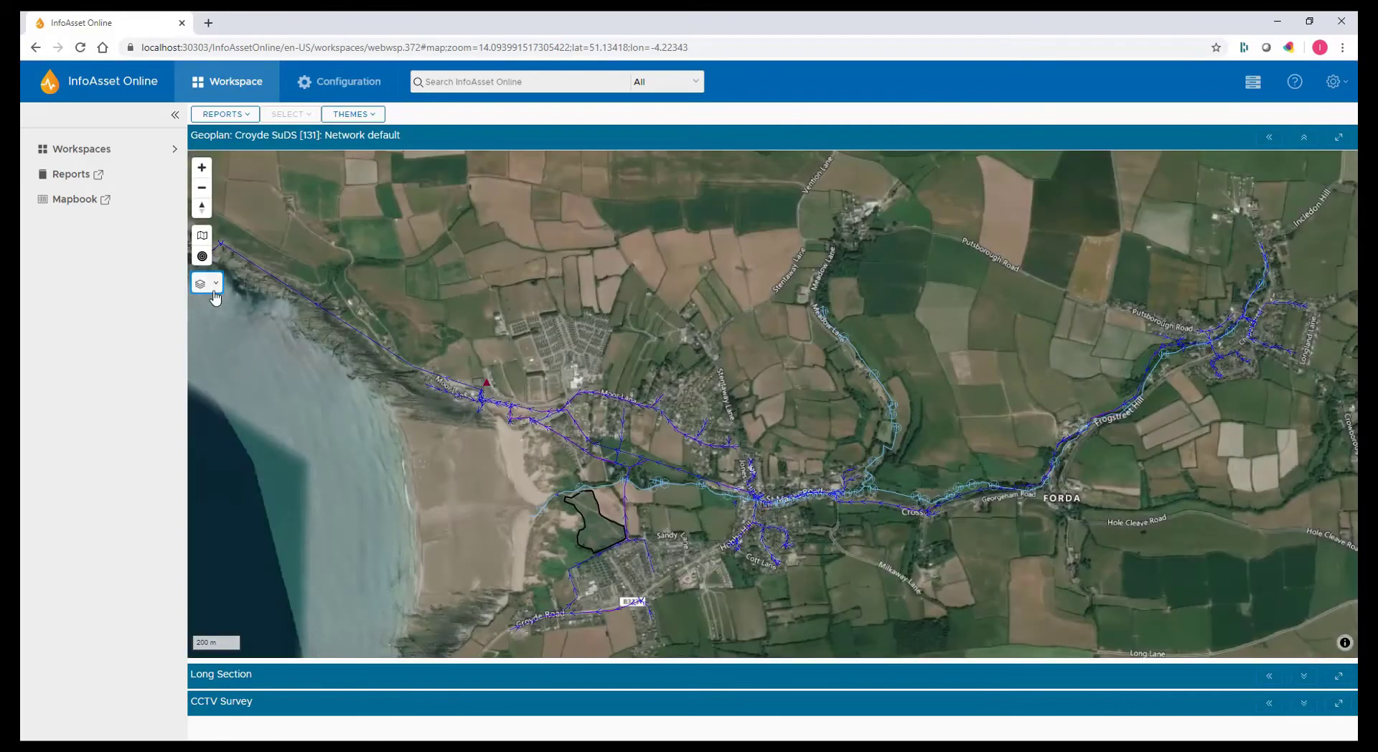
pyautogui.click(214, 293)
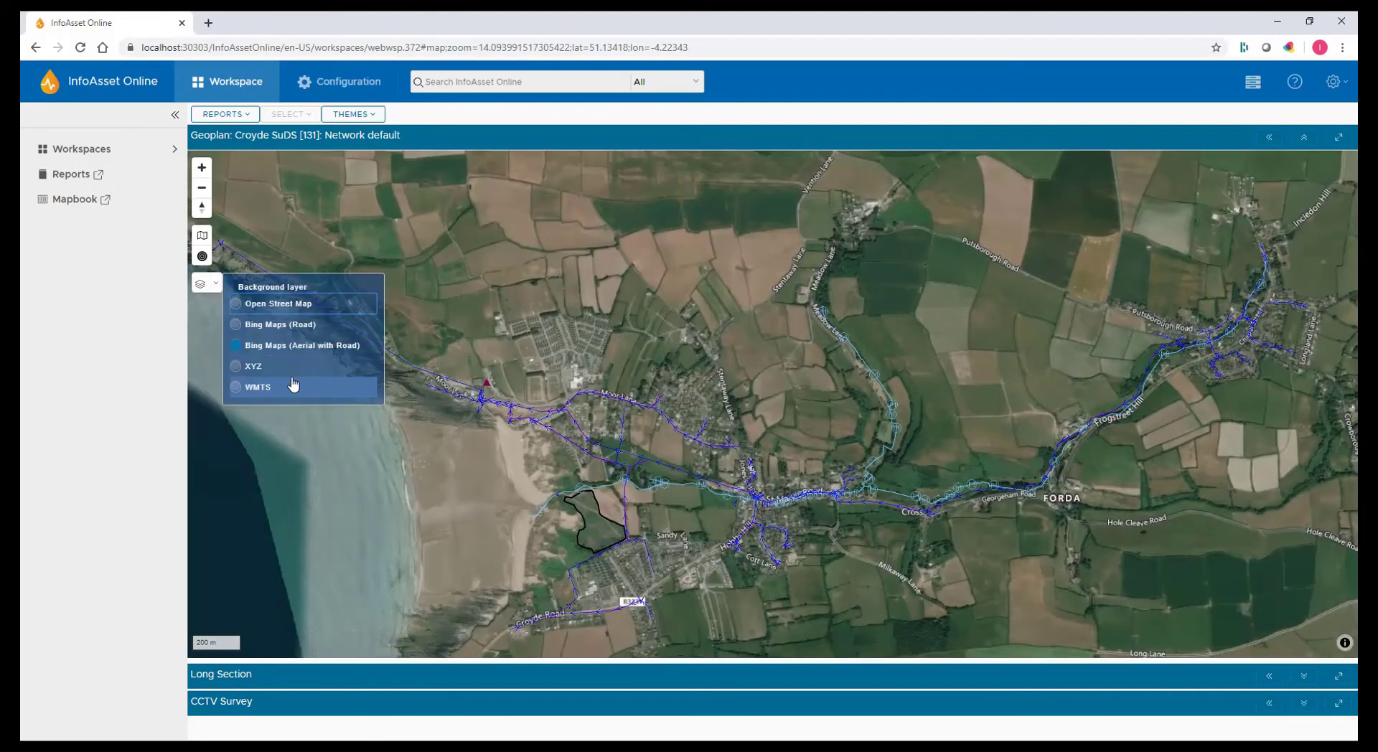
pyautogui.click(273, 325)
pyautogui.moveTo(621, 479); pyautogui.dragTo(606, 395)
pyautogui.click(214, 283)
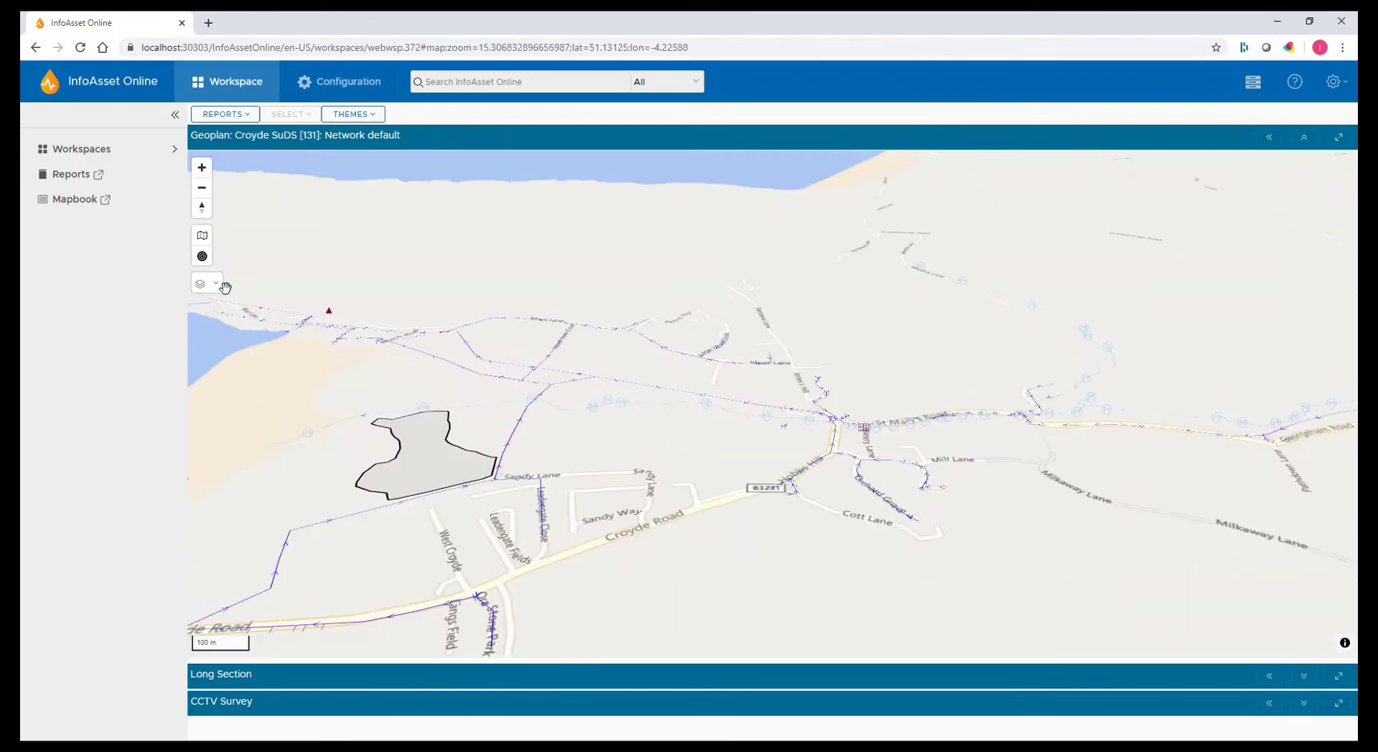
pyautogui.click(248, 339)
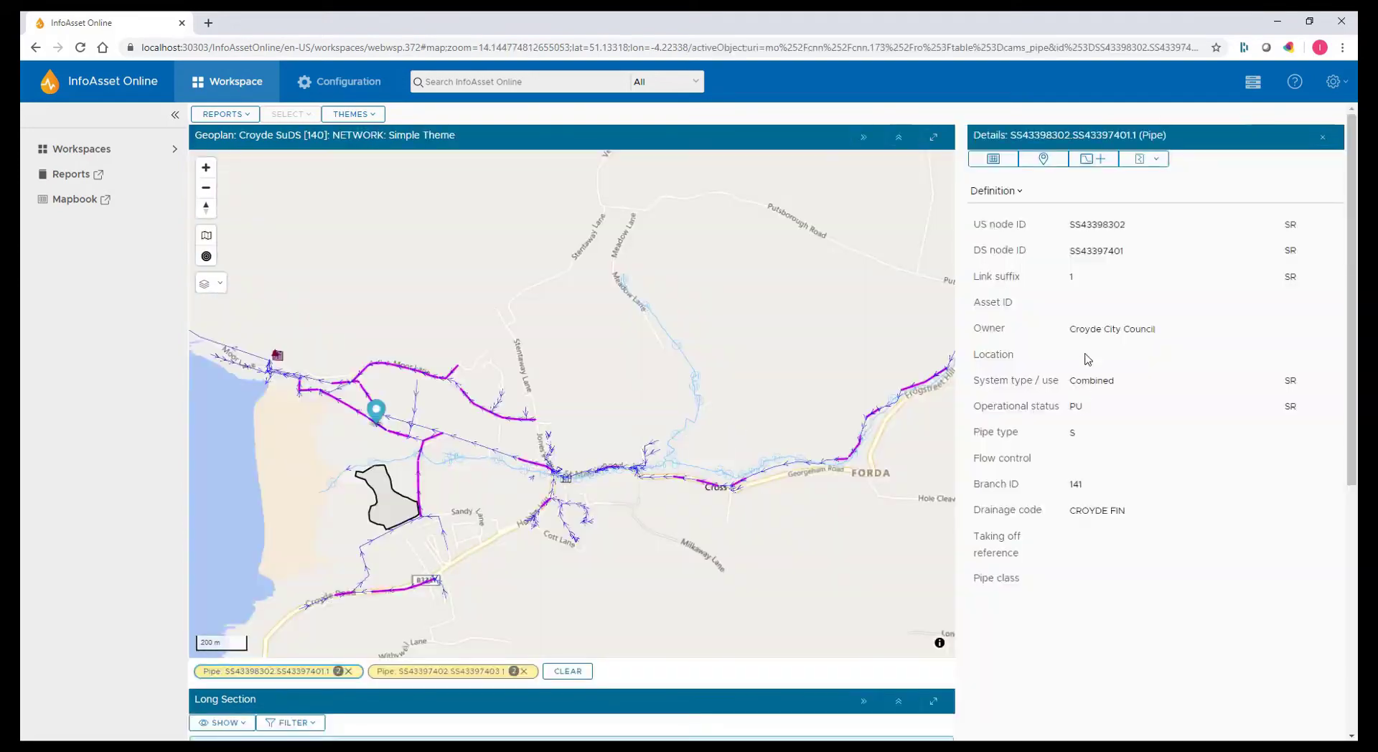
# Step: Show the selected pipe's long section, spin through its CCTV observations, and pause the inspection video
pyautogui.click(1099, 161)
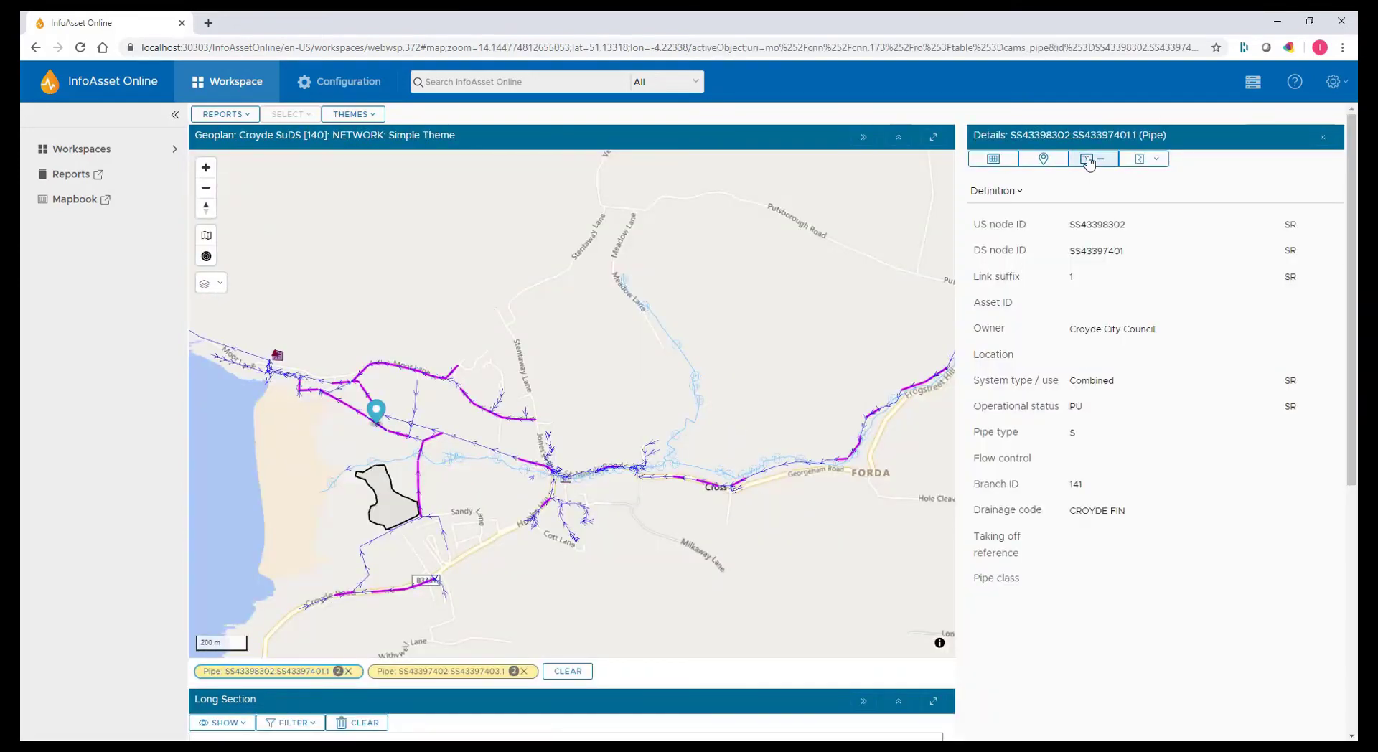
pyautogui.scroll(-6, 1355, 158)
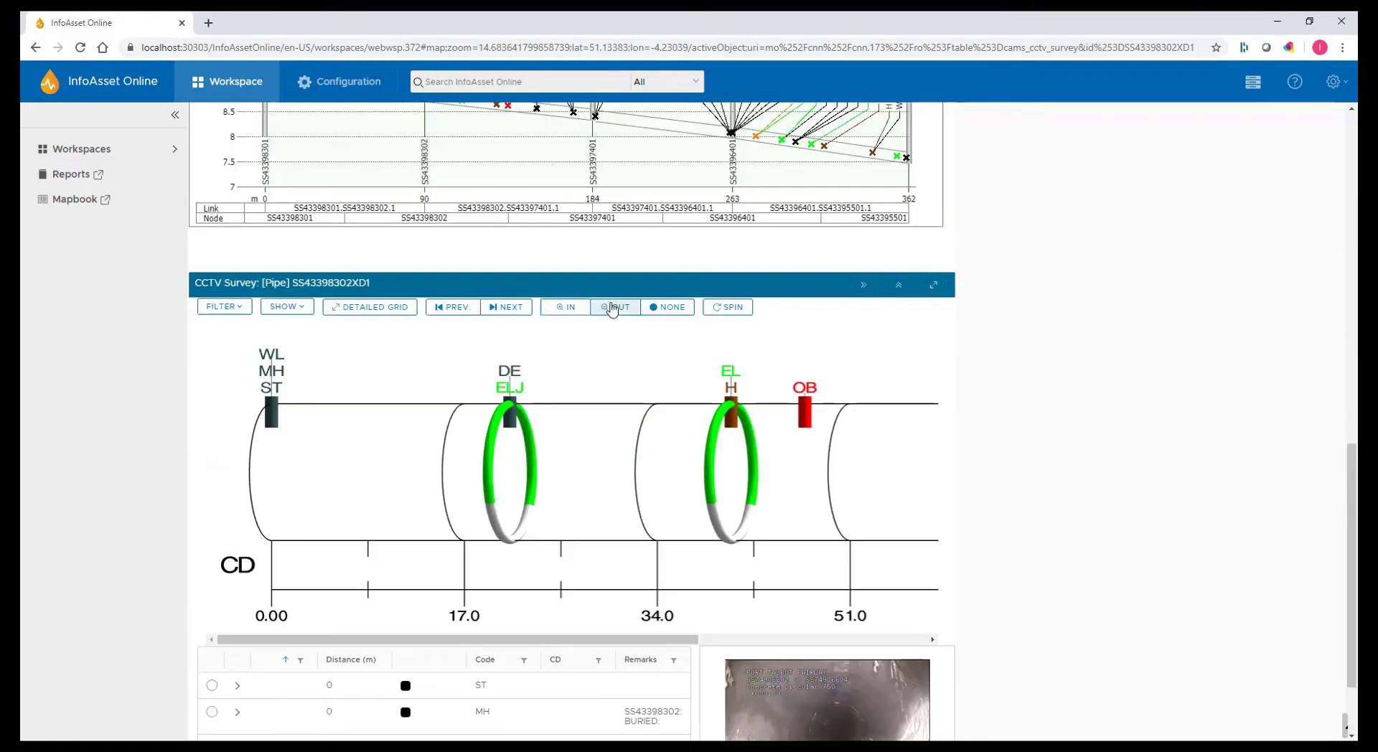
pyautogui.click(725, 313)
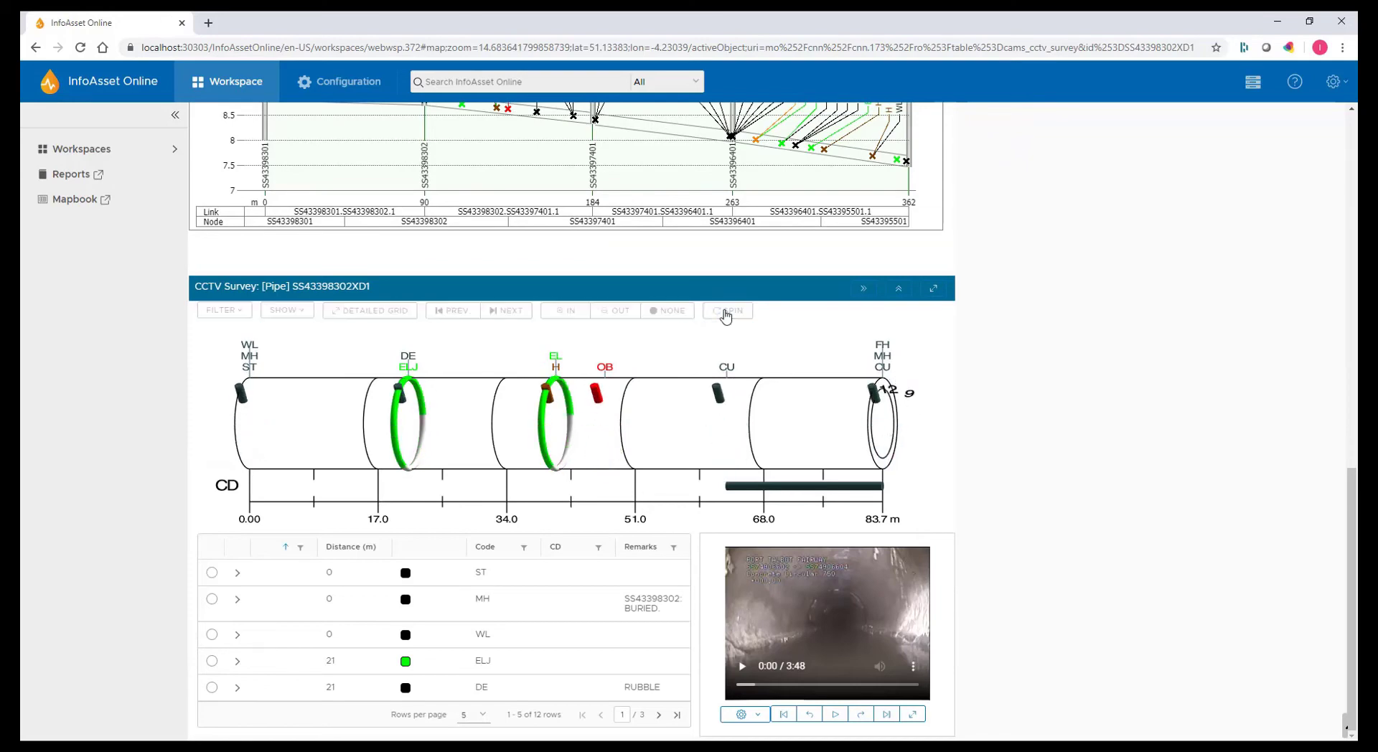
pyautogui.click(932, 288)
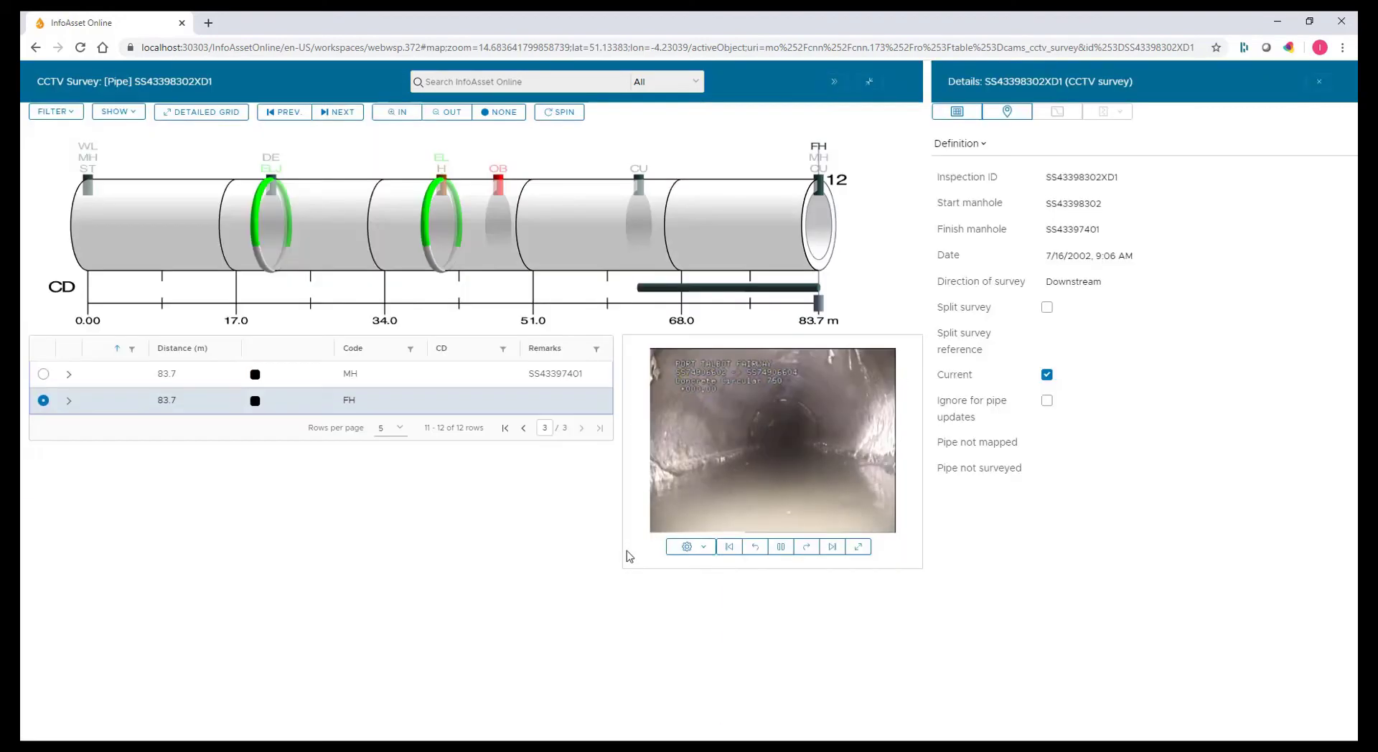
pyautogui.click(783, 548)
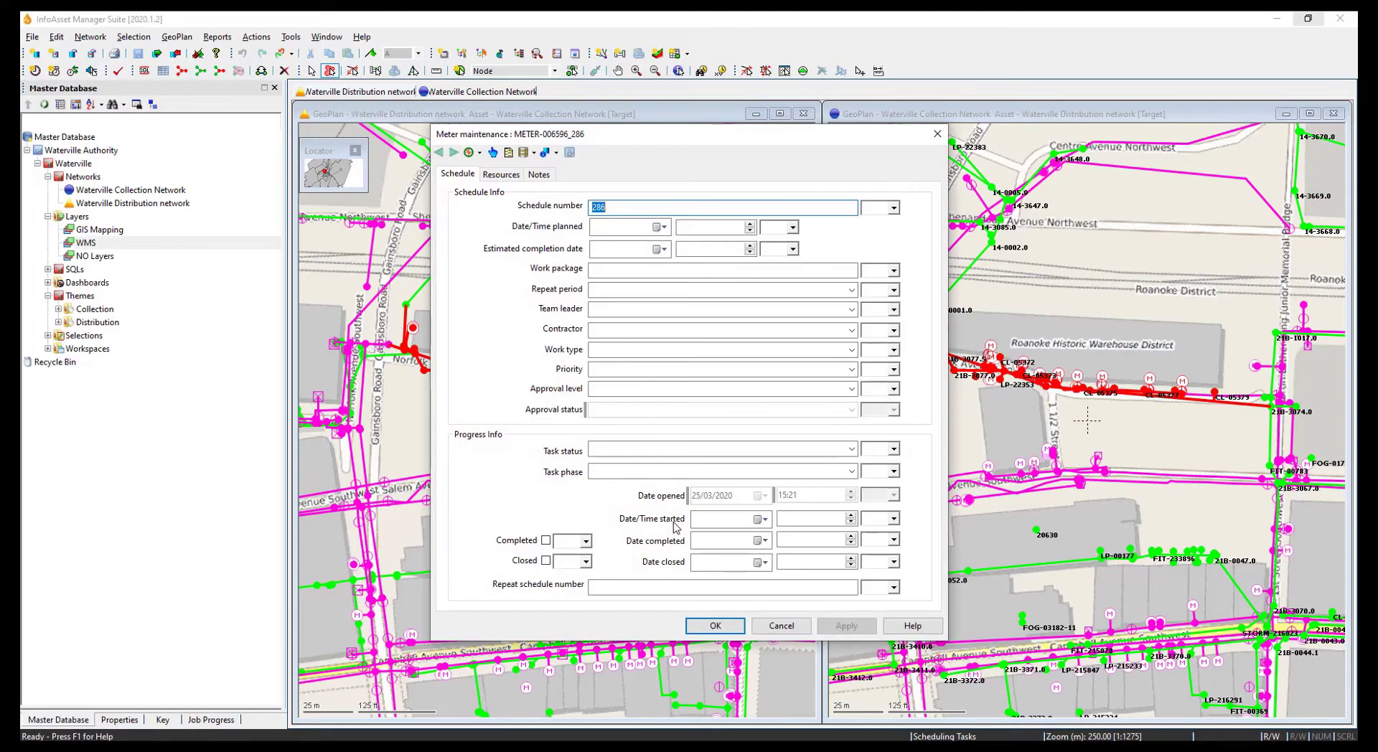
# Step: Set planned and estimated completion dates to 01/04/2020 and assign a team leader
pyautogui.click(658, 226)
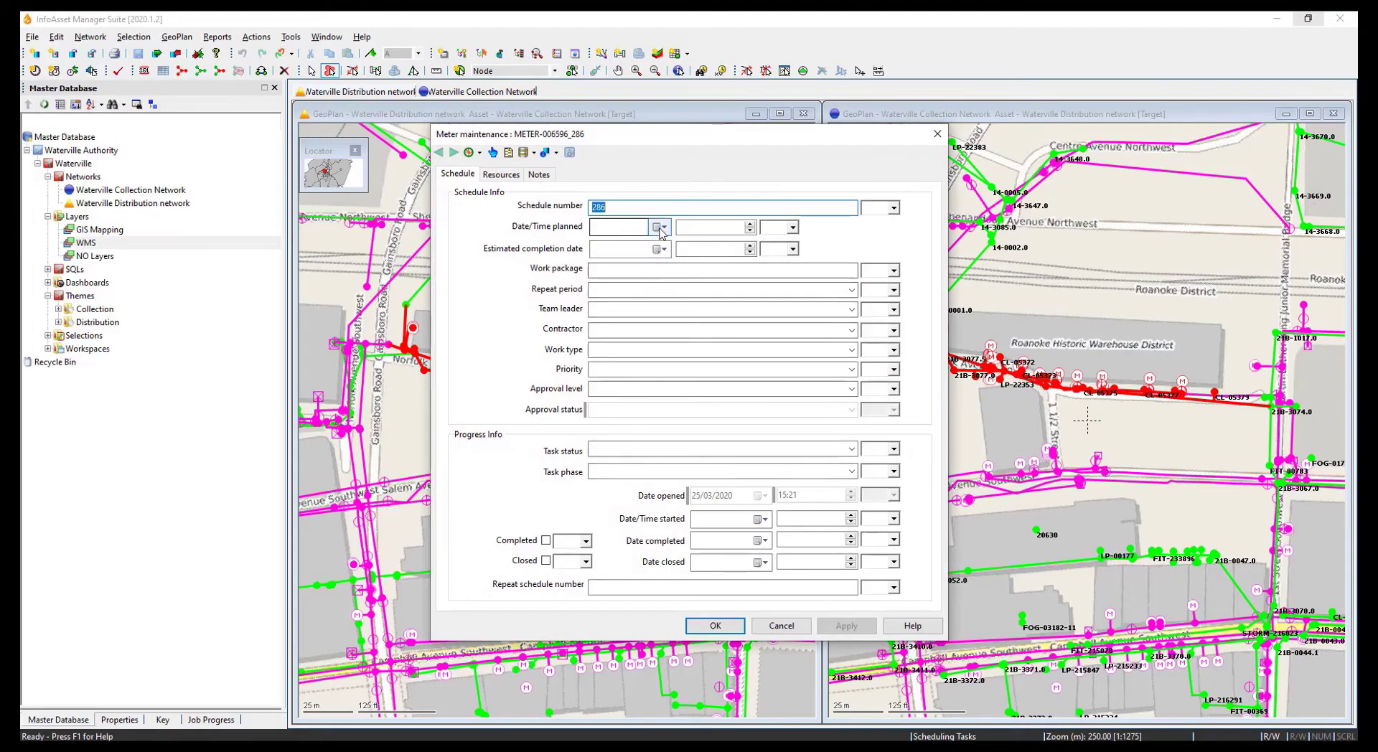
pyautogui.click(574, 328)
pyautogui.click(657, 248)
pyautogui.click(574, 349)
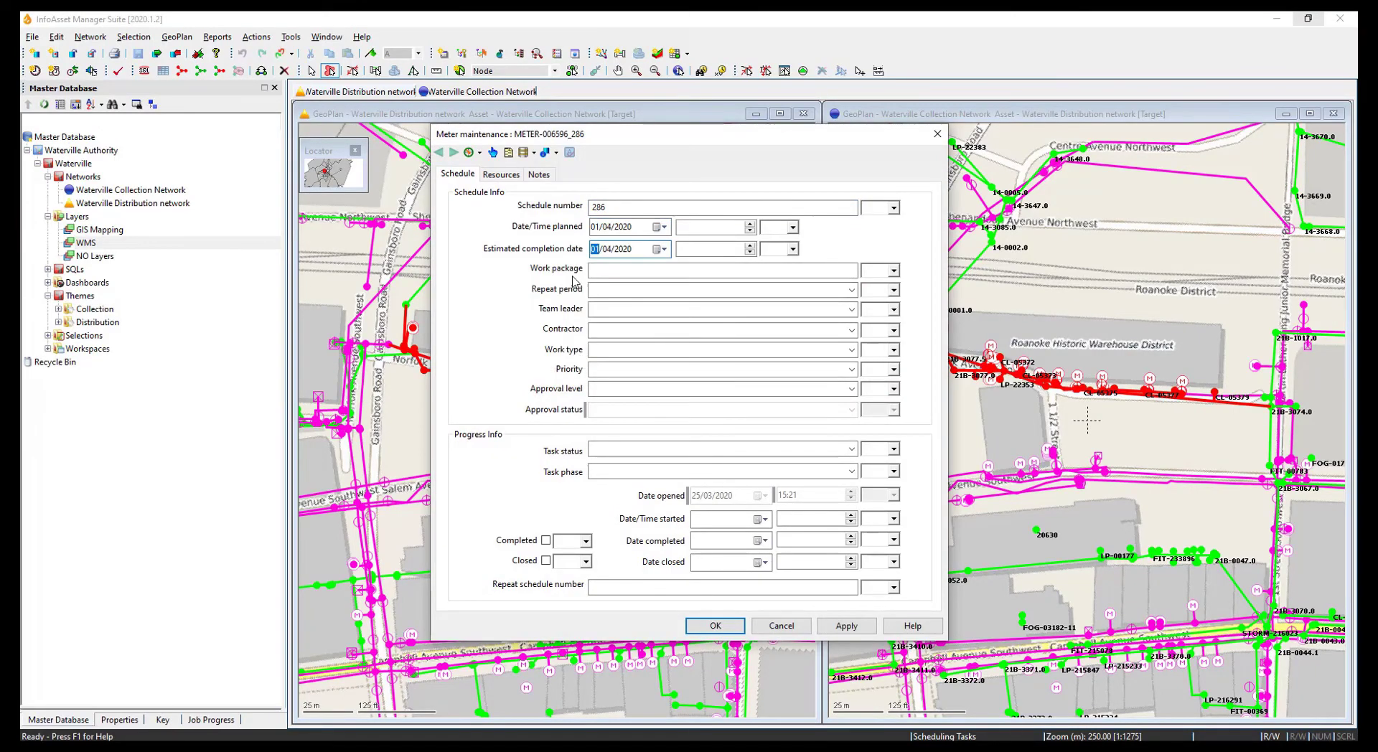
pyautogui.click(851, 310)
pyautogui.click(784, 388)
# Step: Set the repeat period to 6 Months, then apply and save the schedule
pyautogui.click(851, 290)
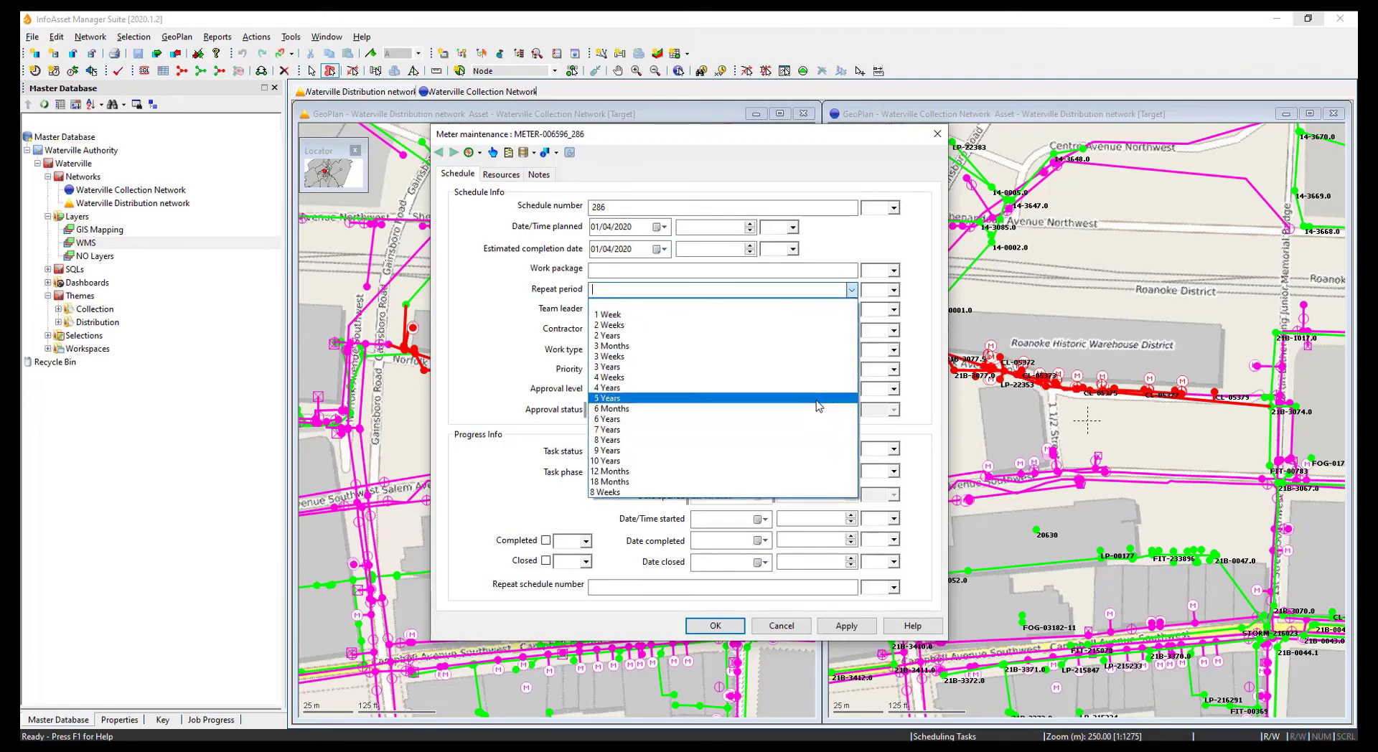
pyautogui.click(819, 408)
pyautogui.click(836, 626)
pyautogui.click(722, 626)
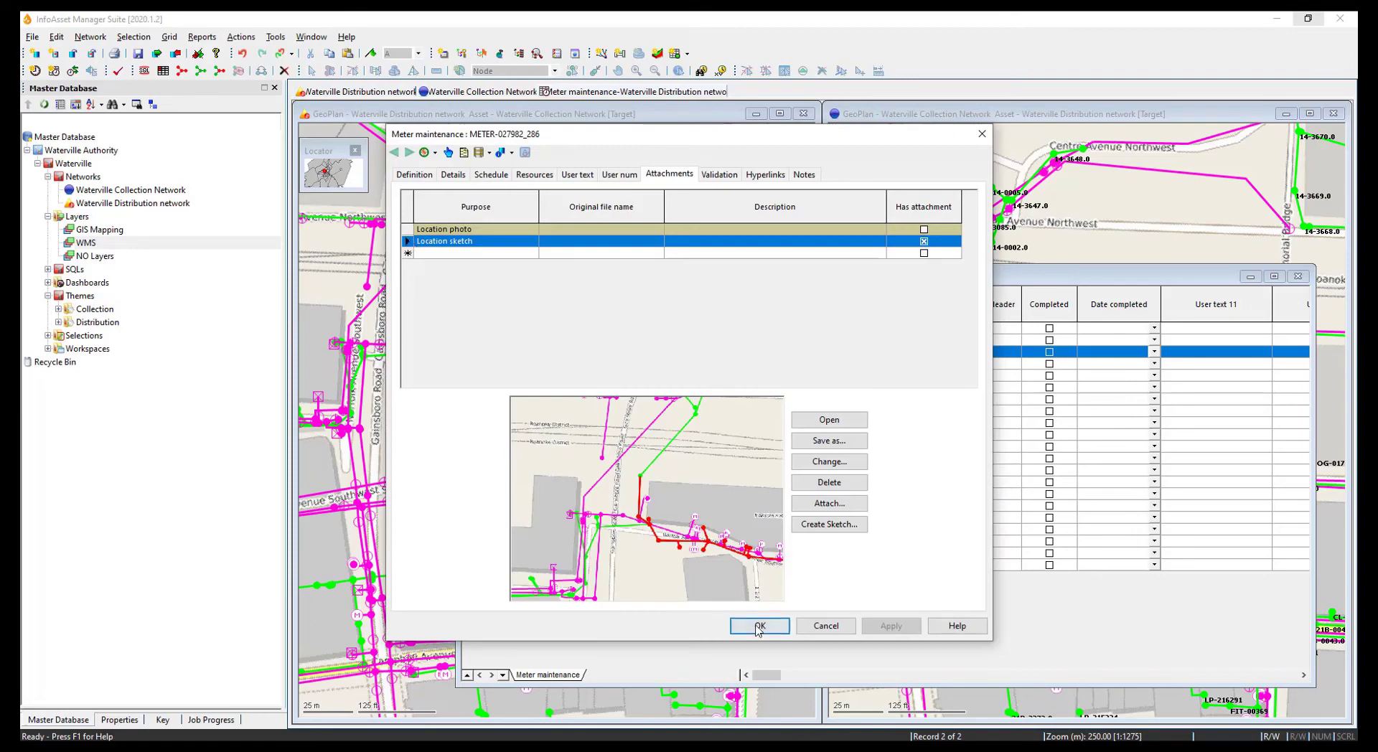
pyautogui.click(755, 626)
# Step: View another meter record's location sketch attachment, then return to the grid
pyautogui.doubleClick(505, 484)
pyautogui.click(655, 175)
pyautogui.click(446, 243)
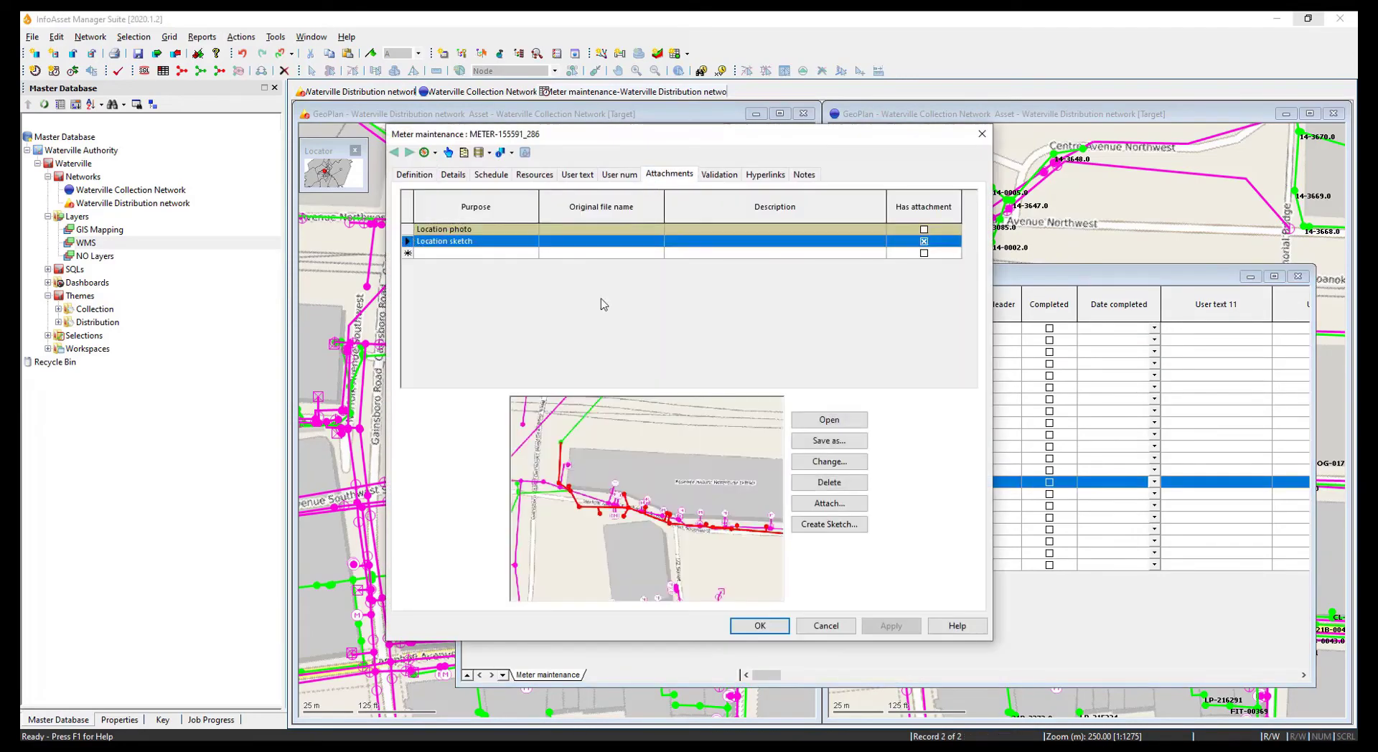
pyautogui.click(746, 626)
pyautogui.moveTo(767, 676); pyautogui.dragTo(775, 676)
# Step: Tick Completed for every meter maintenance record using Set Value on the column
pyautogui.click(657, 305)
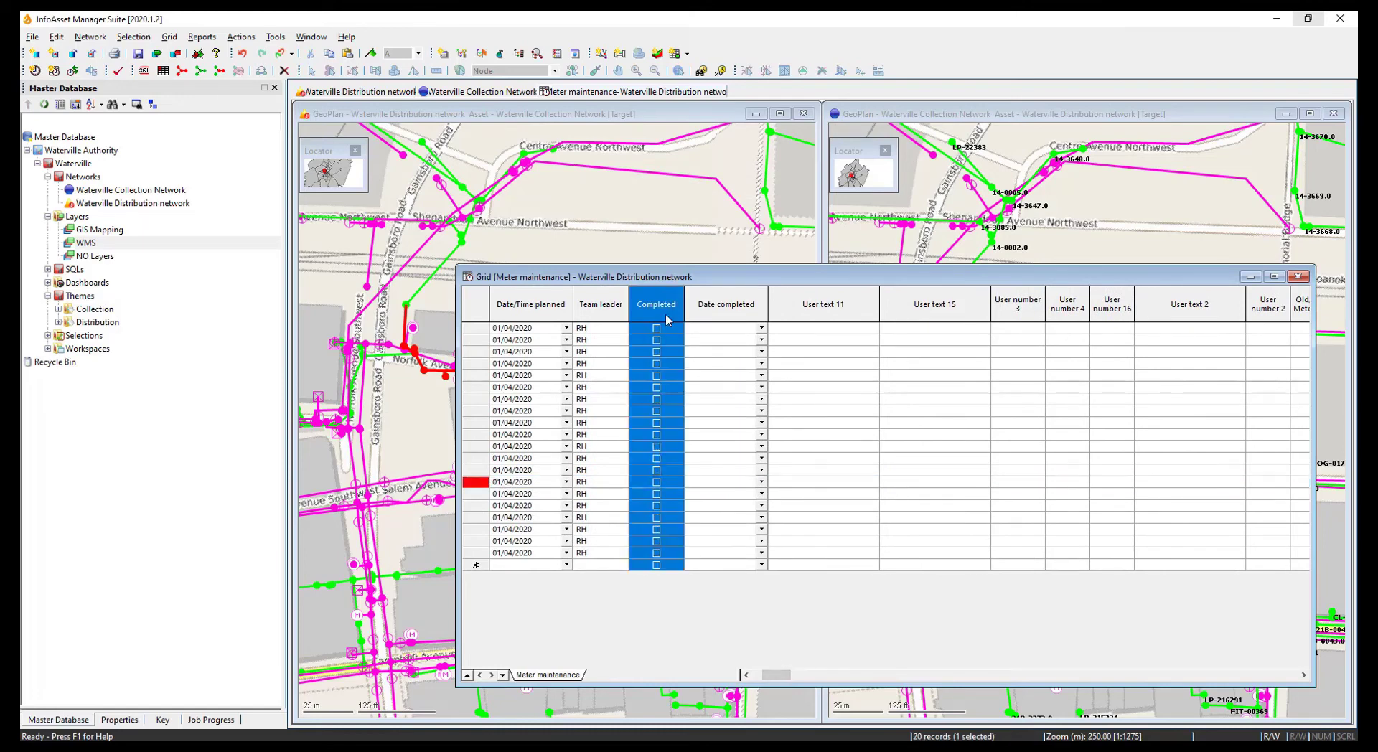
pyautogui.rightClick(661, 409)
pyautogui.click(926, 304)
pyautogui.click(674, 380)
pyautogui.click(662, 402)
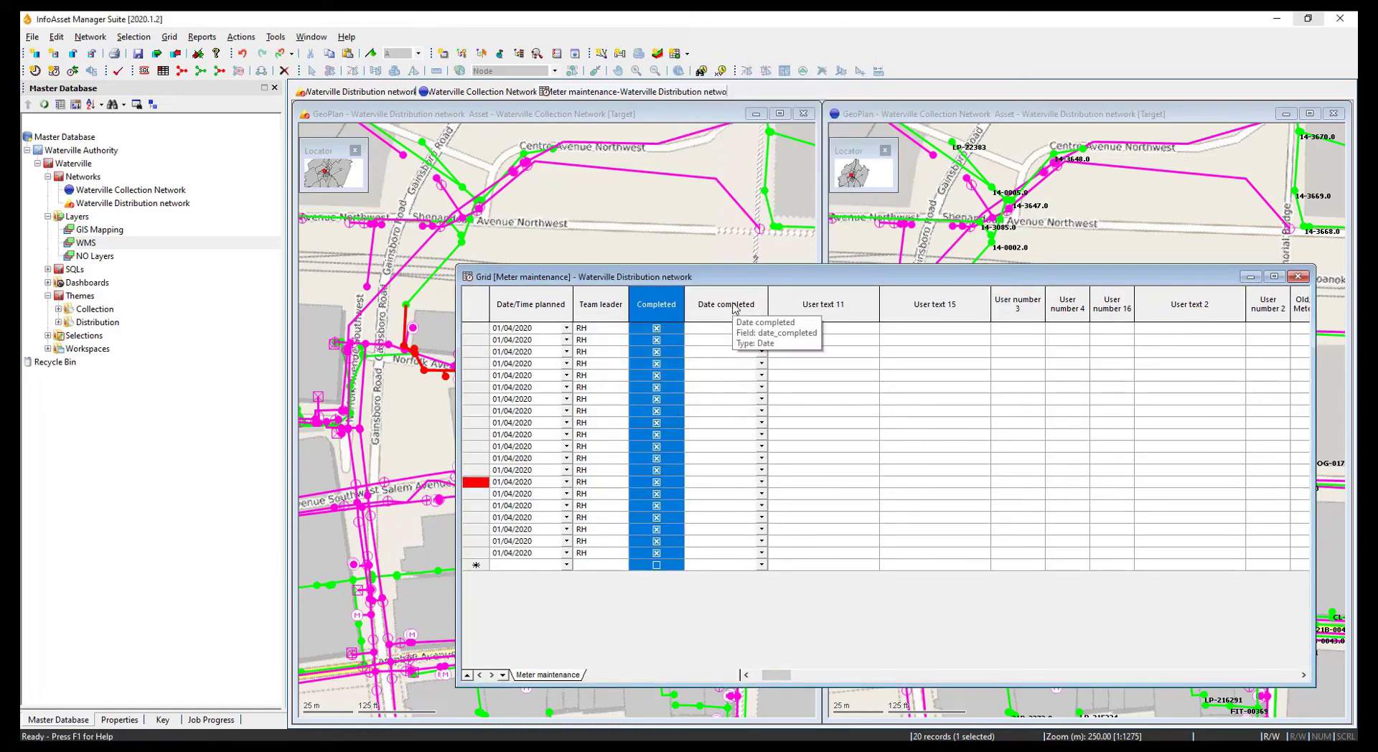
# Step: Set Date completed to 03/04/2020 for all rows and commit the changes
pyautogui.click(727, 305)
pyautogui.rightClick(718, 361)
pyautogui.moveTo(744, 639)
pyautogui.click(990, 638)
pyautogui.click(727, 377)
pyautogui.click(710, 478)
pyautogui.click(662, 409)
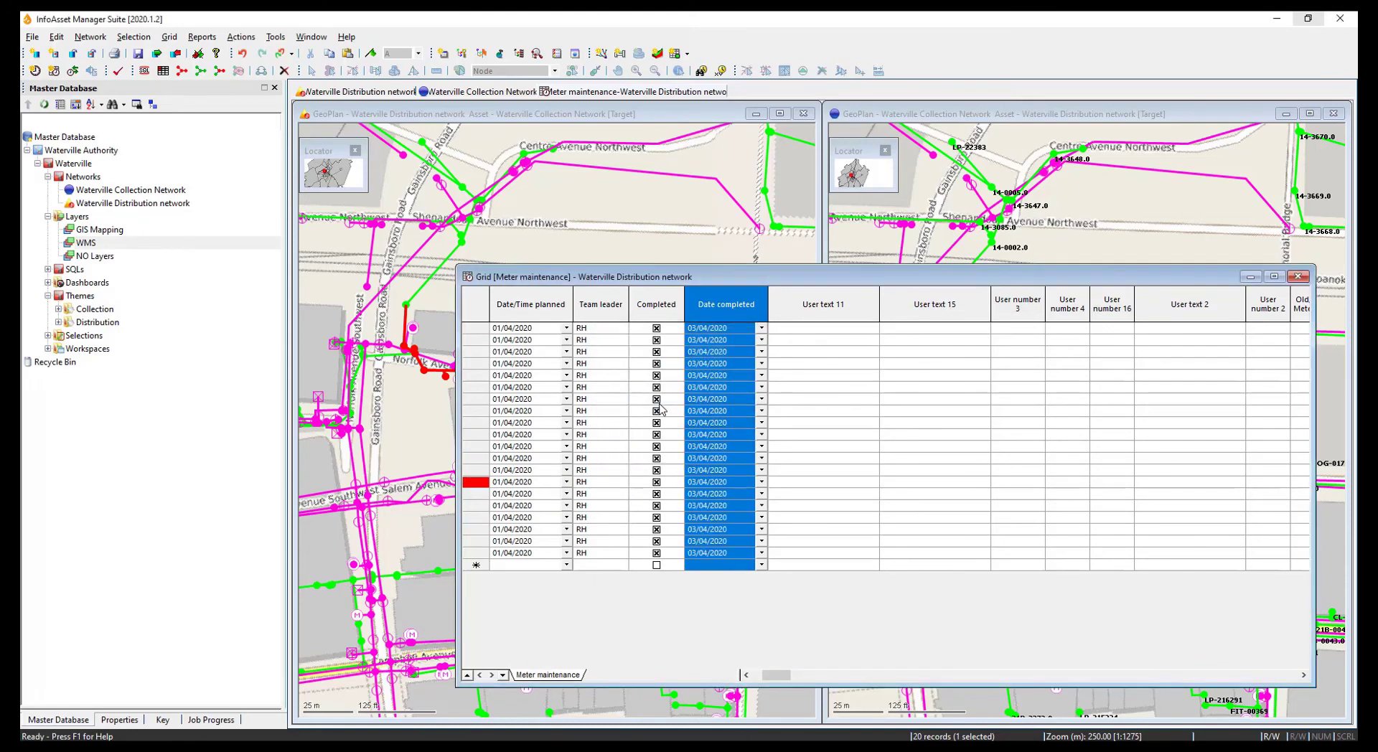
pyautogui.click(140, 53)
pyautogui.click(861, 284)
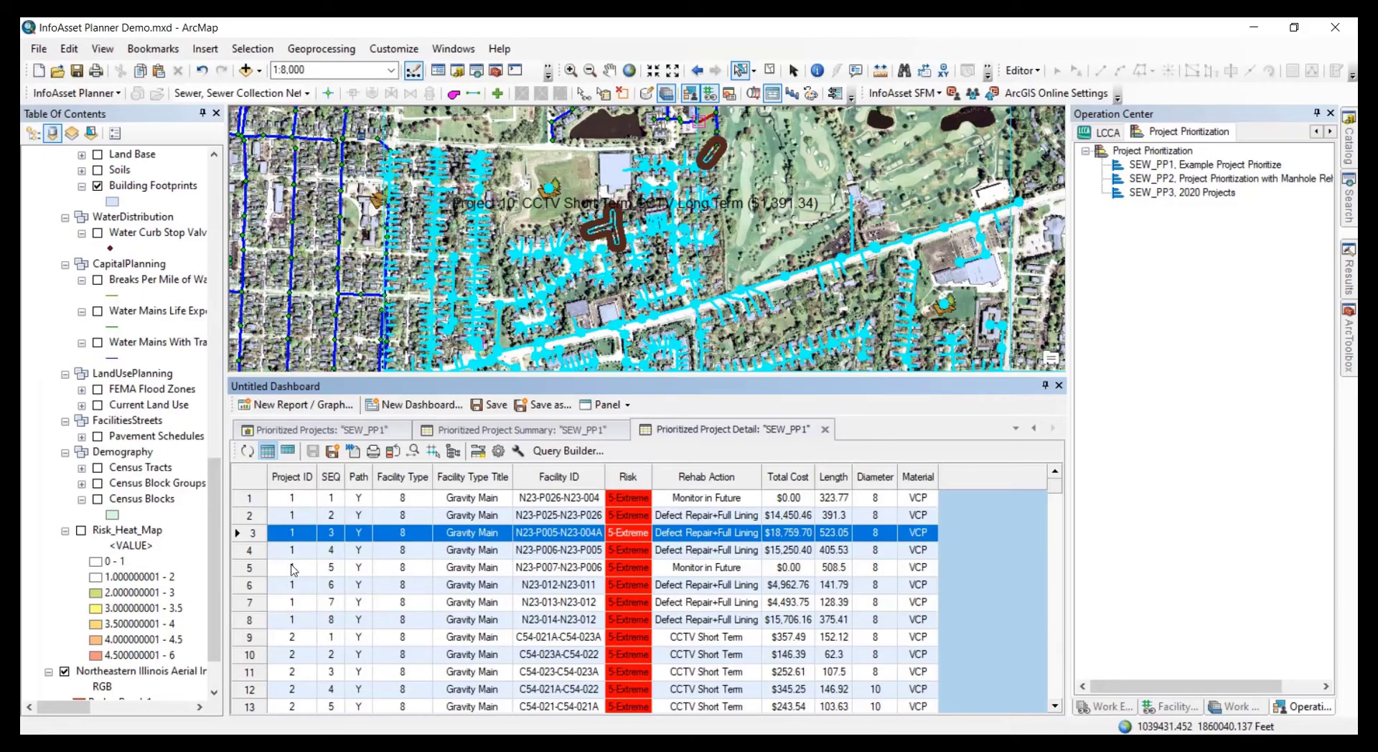
# Step: Select pipe N23-014-N23-012 in project 1 and open the Choose a Project list
pyautogui.moveTo(265, 622); pyautogui.dragTo(267, 500)
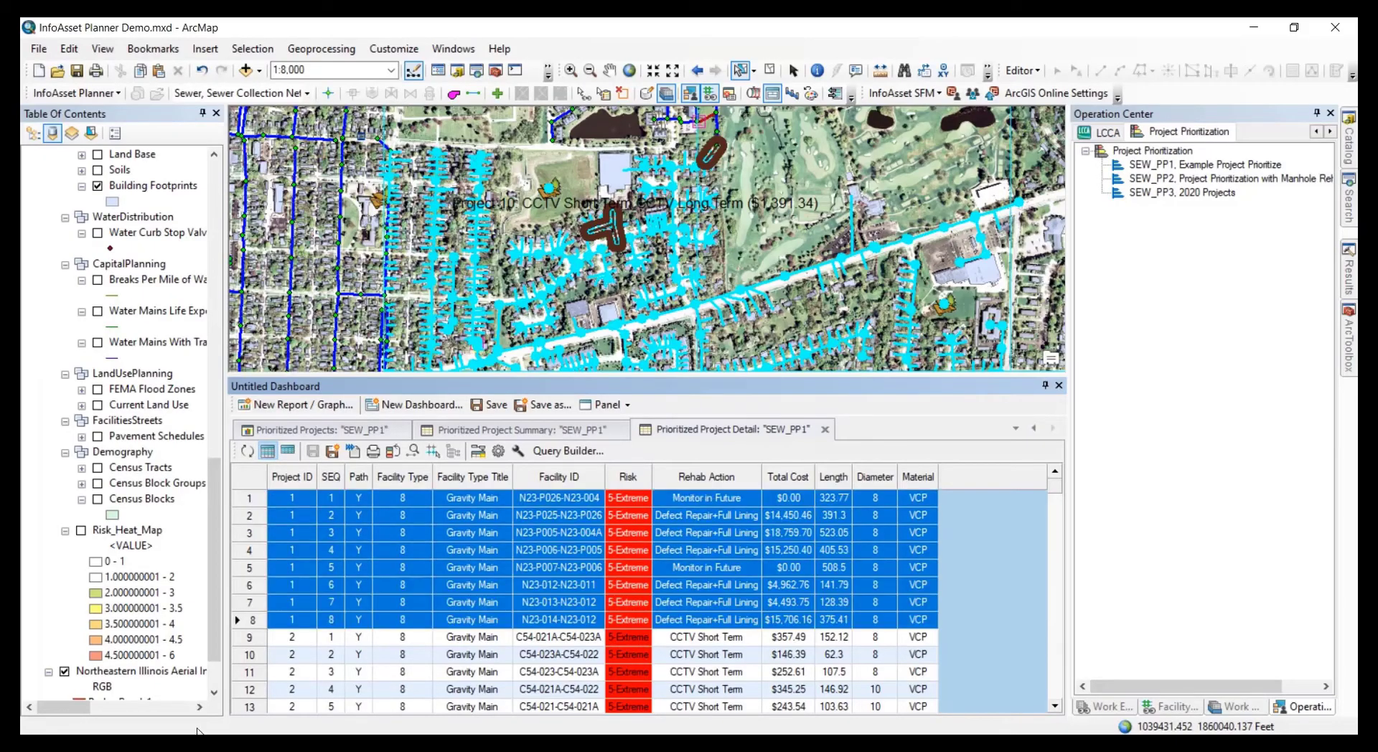
pyautogui.click(259, 621)
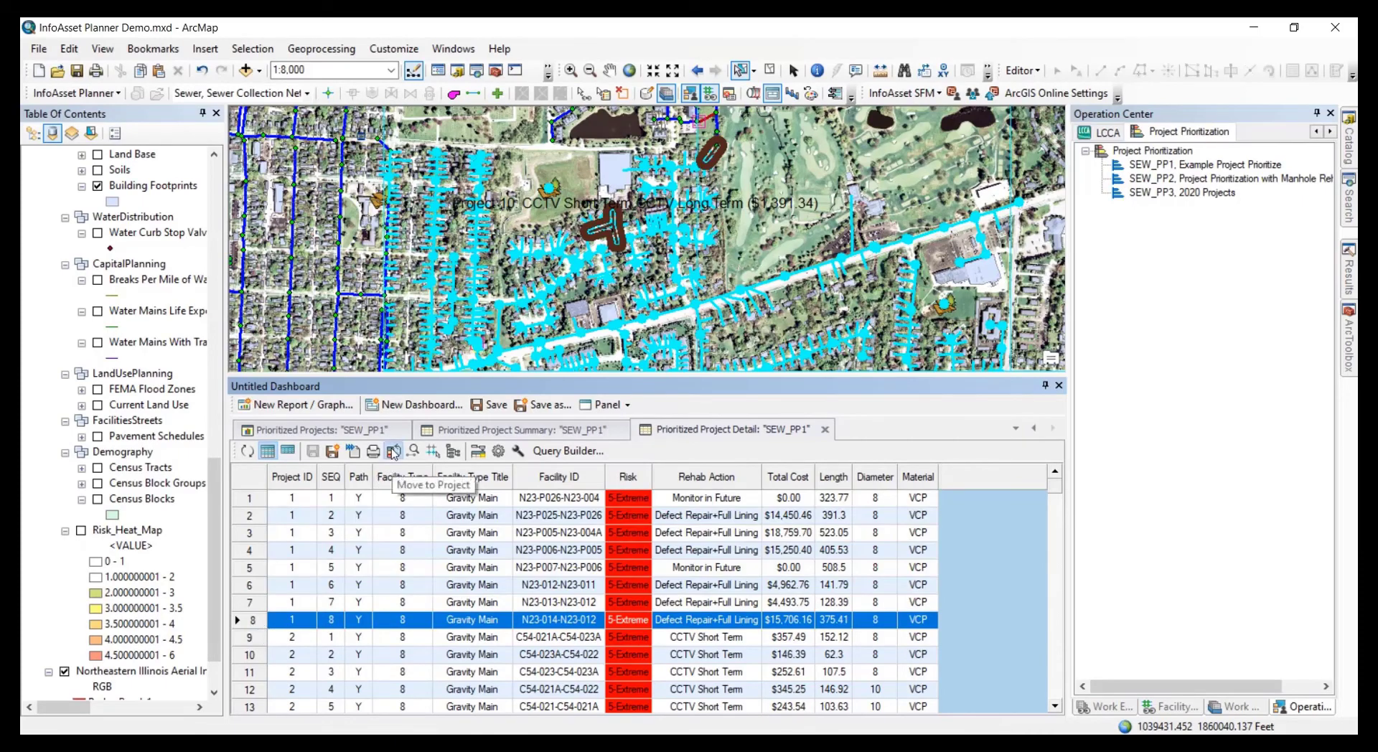
pyautogui.click(394, 451)
pyautogui.scroll(-5, 551, 387)
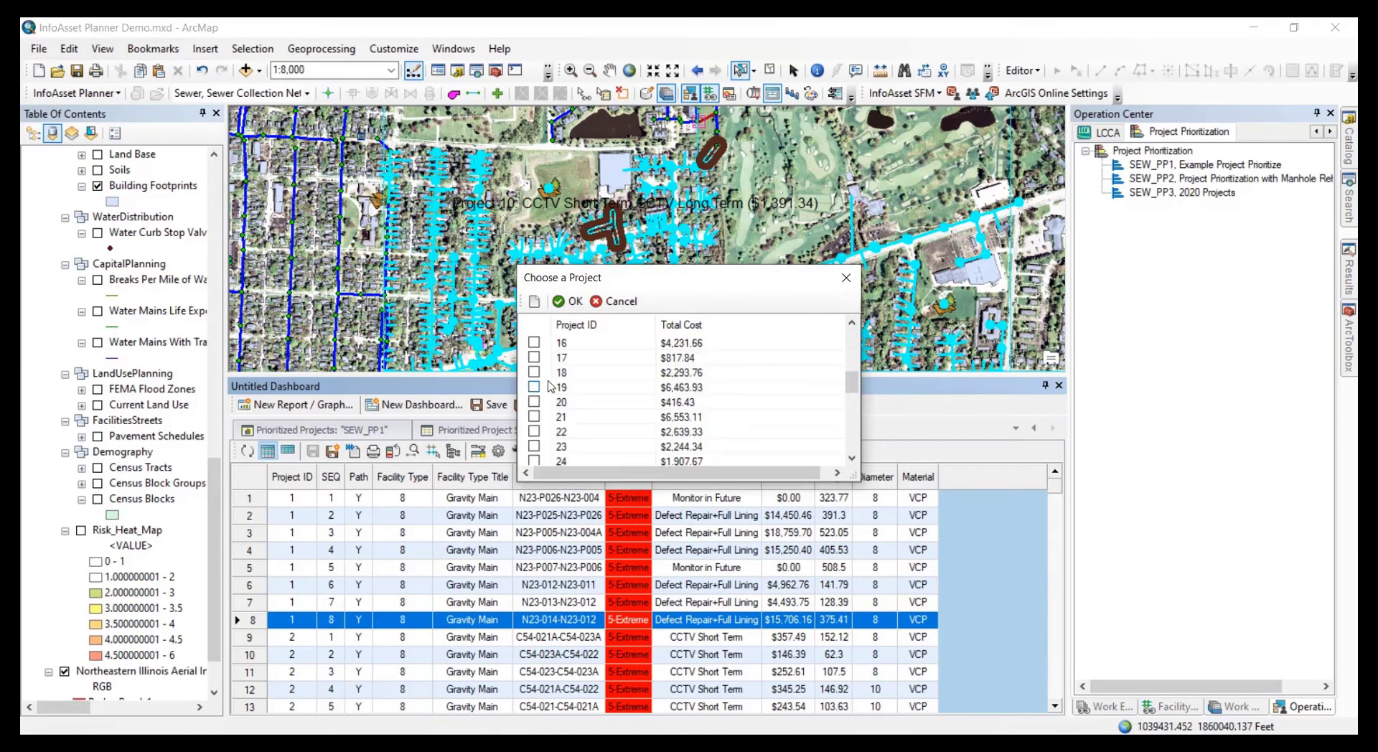